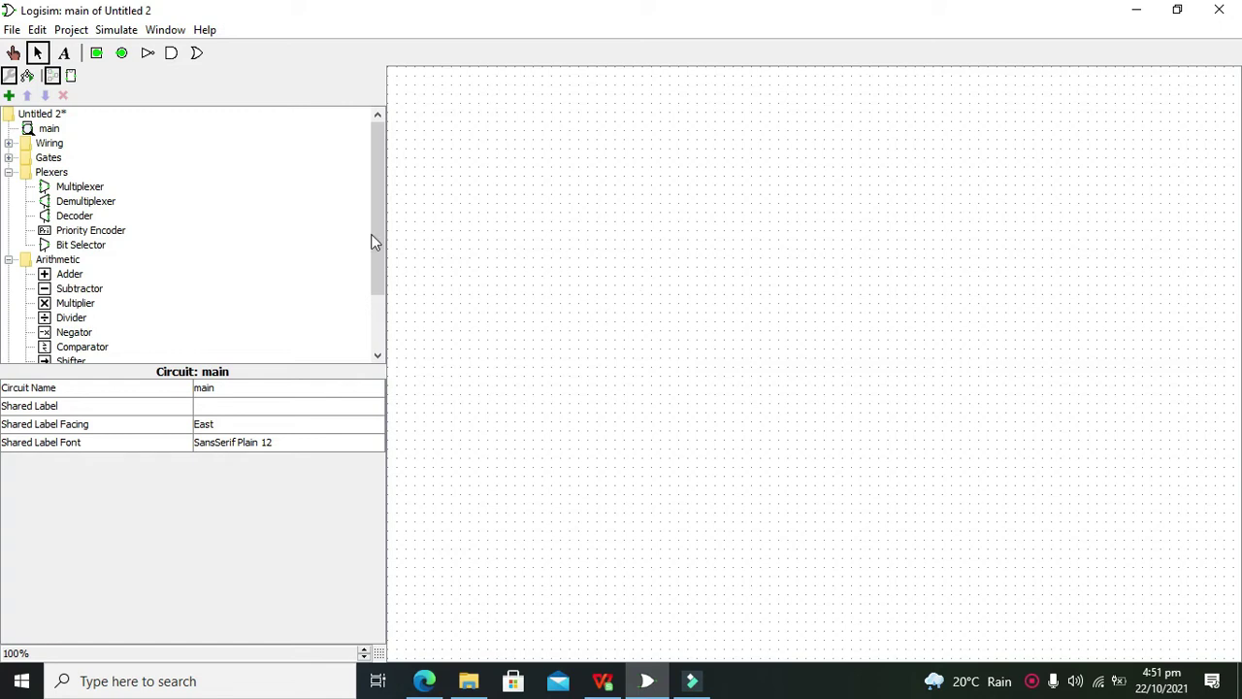
# Step: Expand the Memory library in the Explorer and pick the Register tool
pyautogui.moveTo(379, 201); pyautogui.dragTo(378, 263)
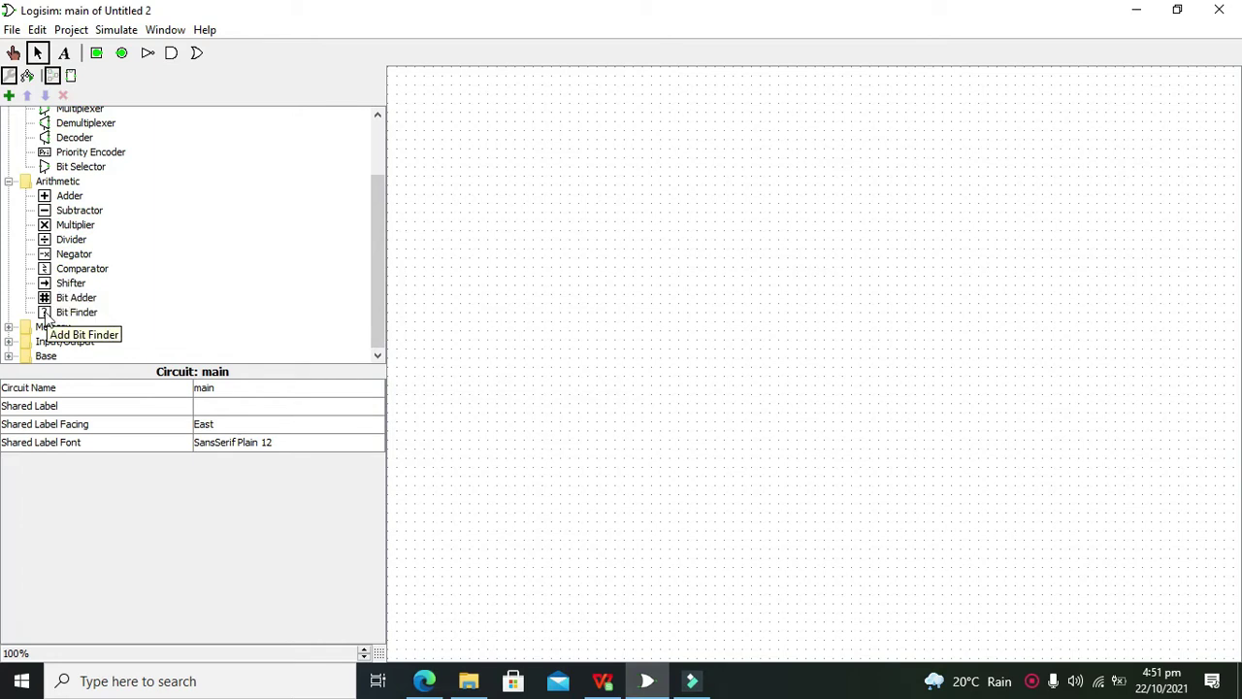
pyautogui.click(9, 327)
pyautogui.moveTo(379, 252); pyautogui.dragTo(194, 296)
# Step: Place an 8-bit rising-edge register in the centre of the canvas
pyautogui.click(73, 254)
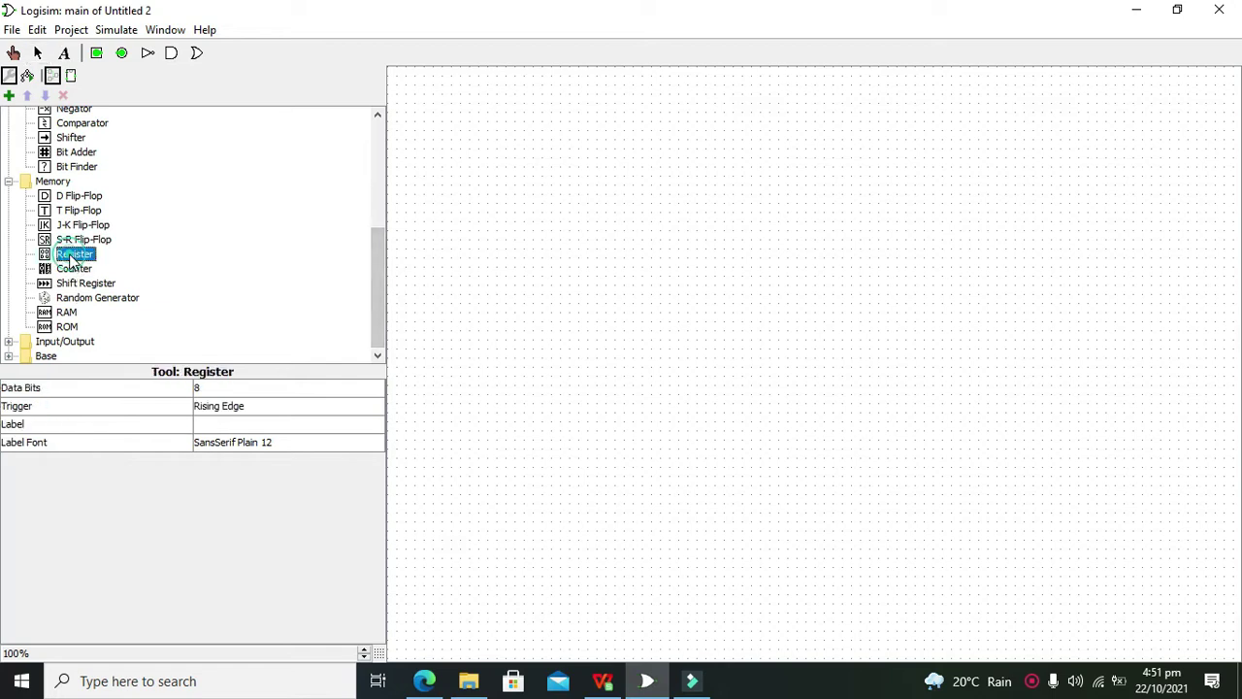
pyautogui.moveTo(70, 258); pyautogui.dragTo(753, 330)
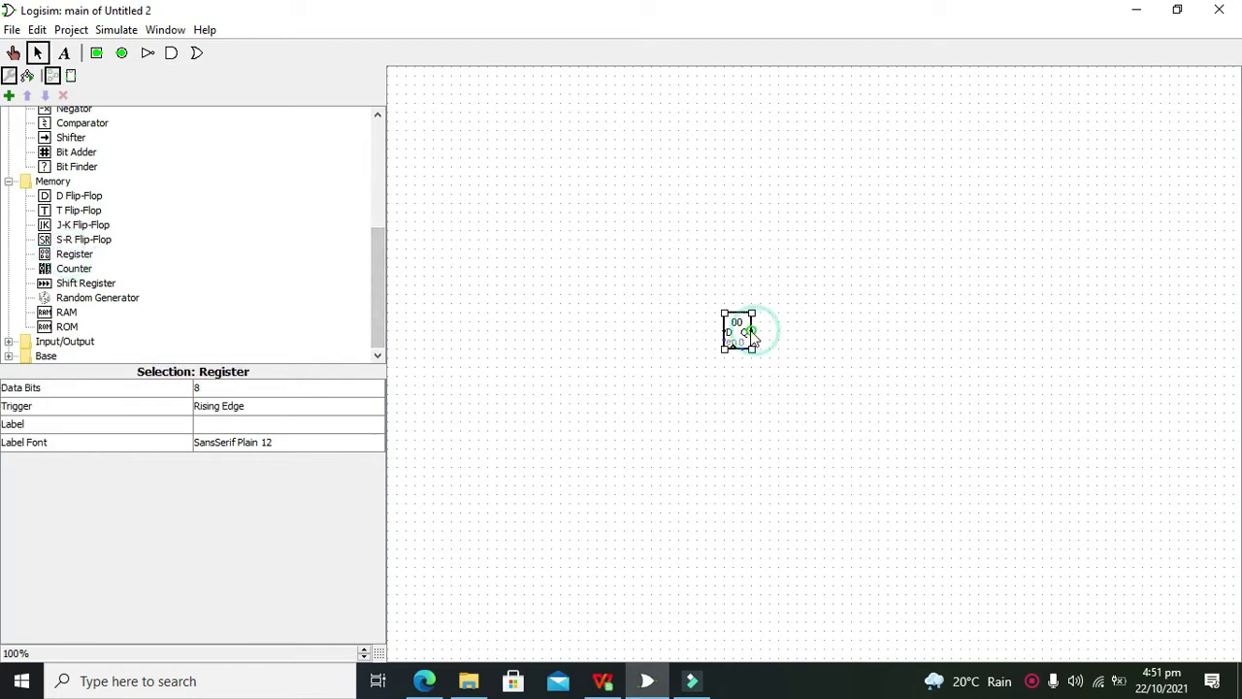
pyautogui.click(726, 378)
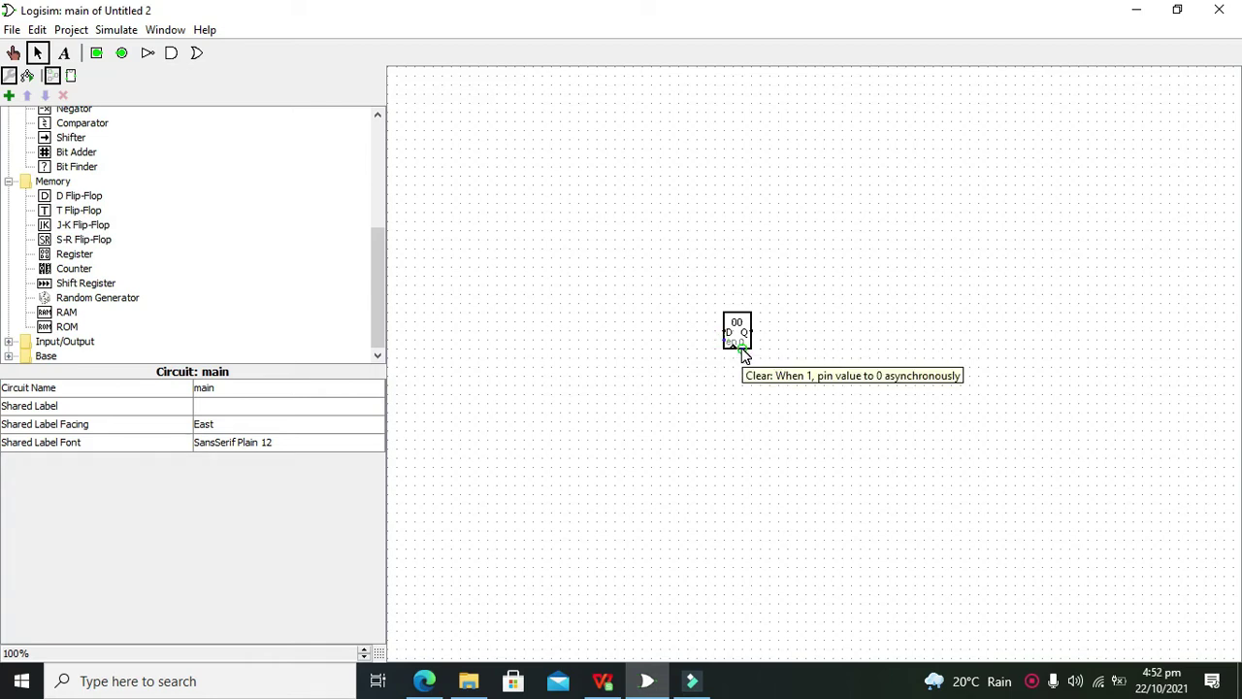
# Step: Select the register to view its properties, then deselect it
pyautogui.click(660, 324)
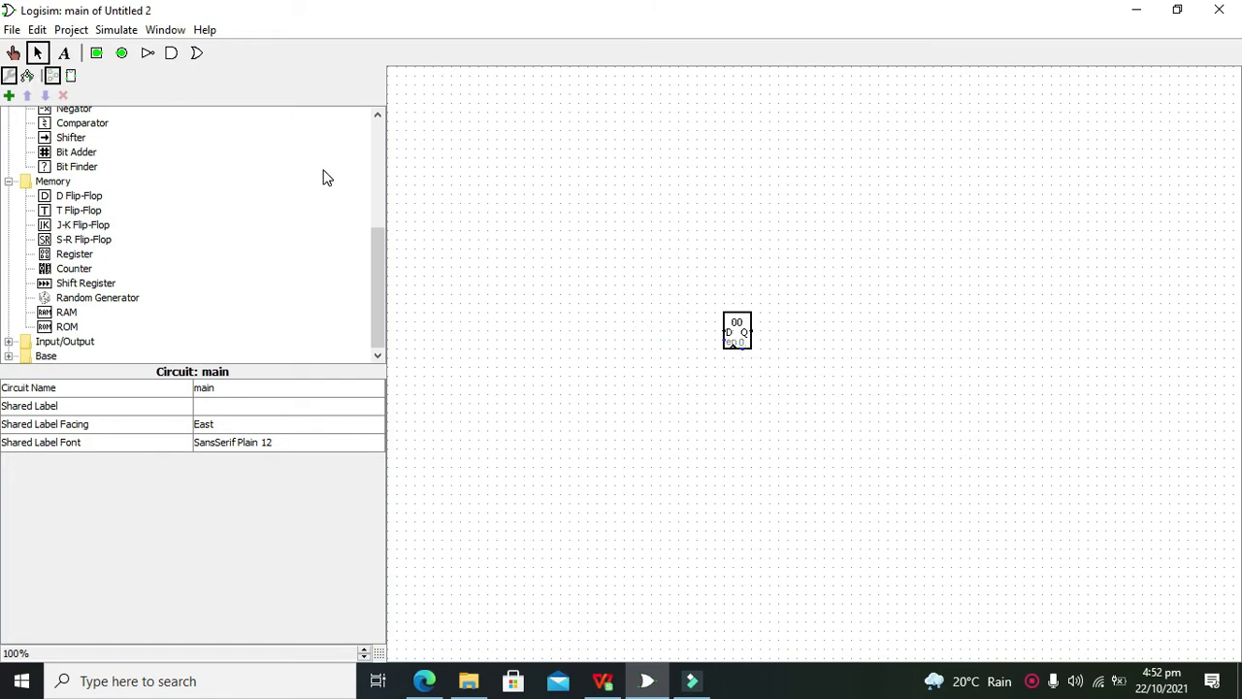
pyautogui.click(737, 330)
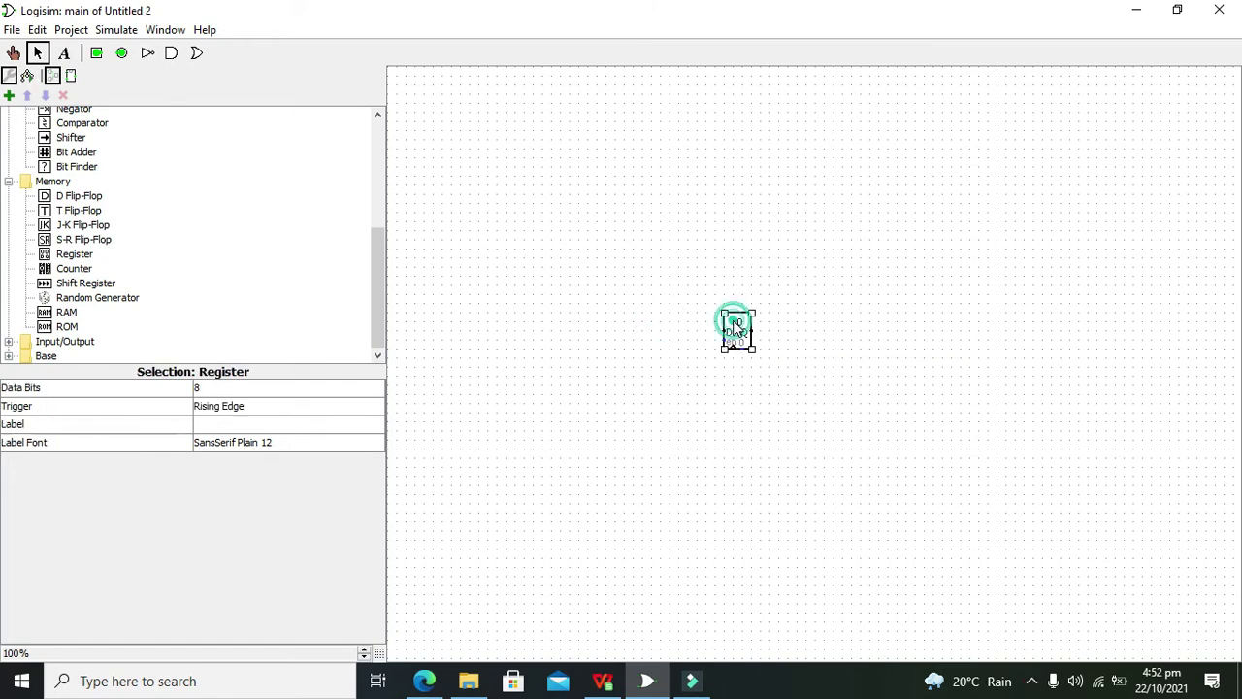
pyautogui.click(622, 294)
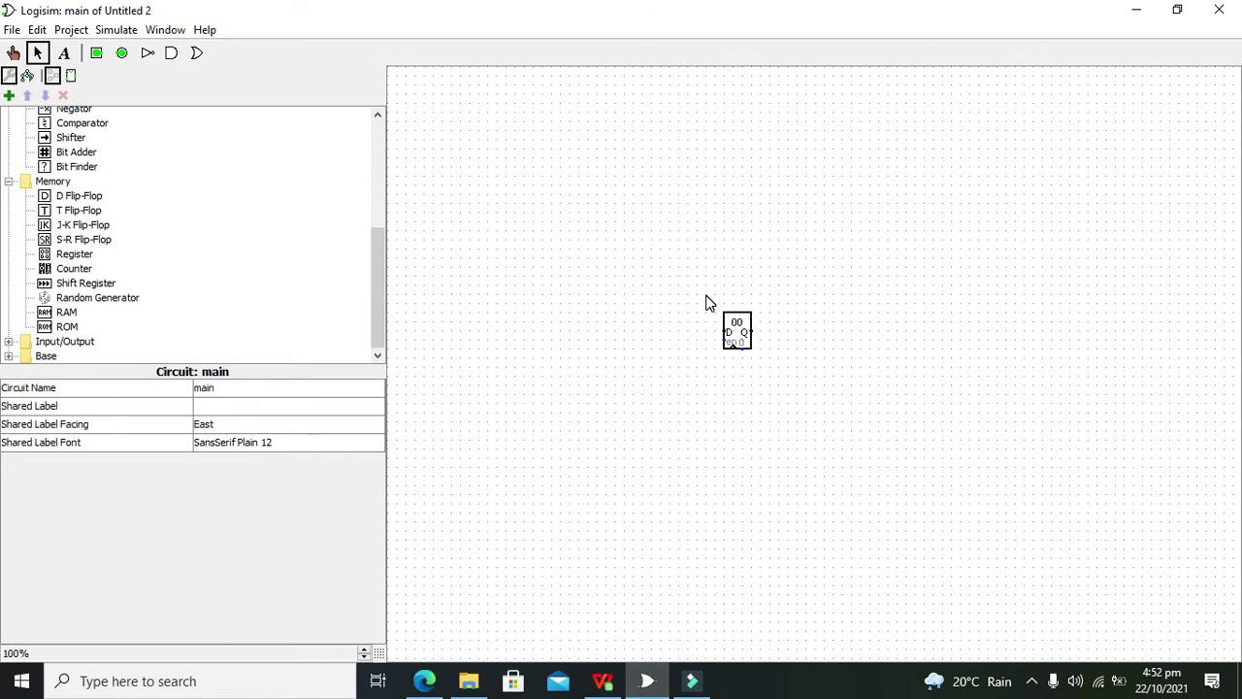
pyautogui.moveTo(706, 303); pyautogui.dragTo(786, 378)
pyautogui.click(787, 388)
pyautogui.click(708, 272)
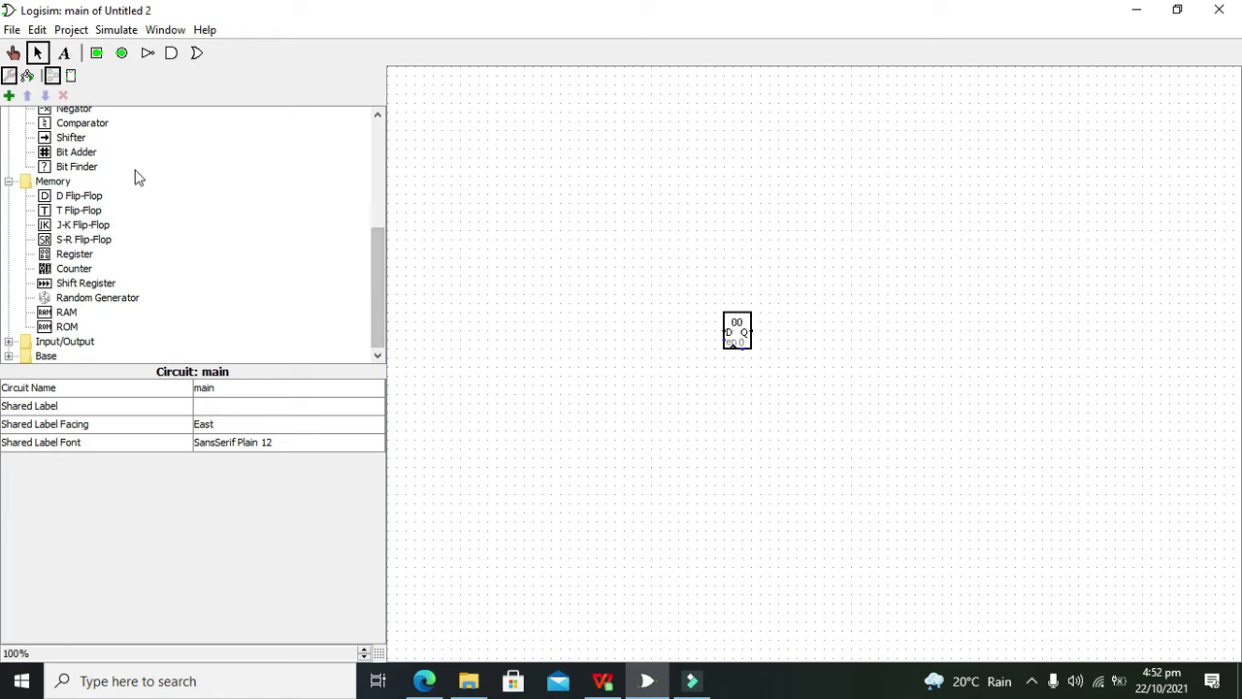
# Step: Add an input pin left of the register, wired to its clock input
pyautogui.click(96, 53)
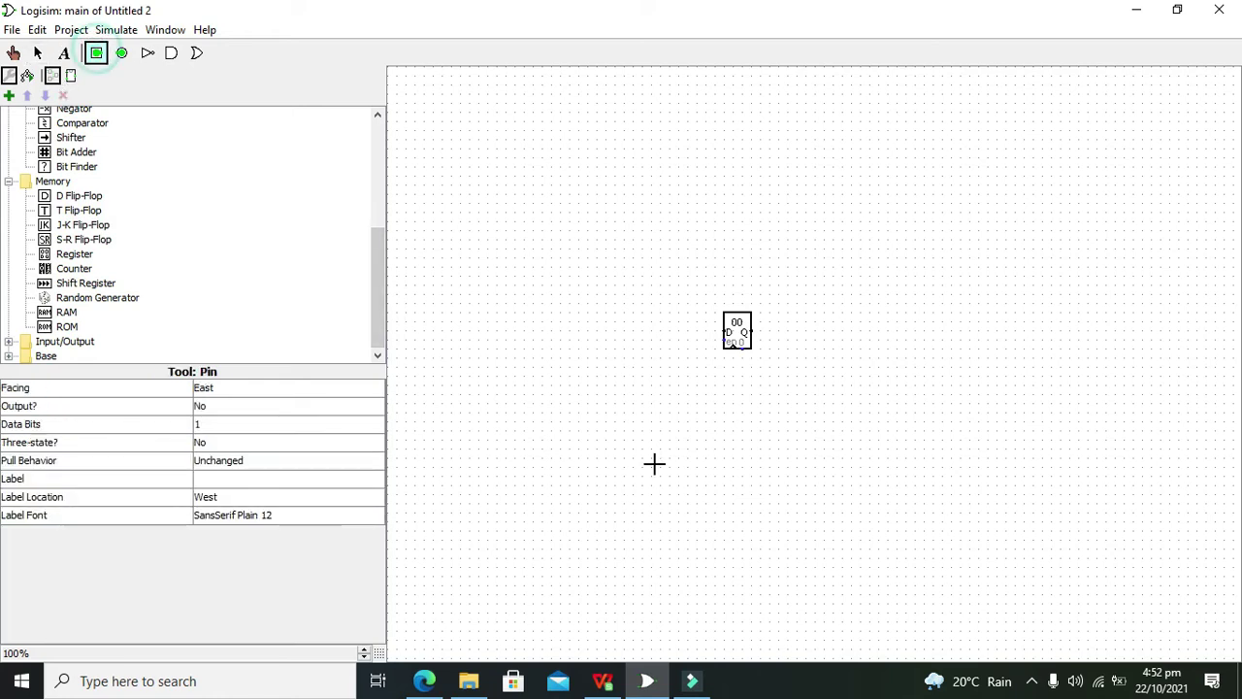
pyautogui.click(588, 395)
pyautogui.moveTo(586, 401); pyautogui.dragTo(735, 369)
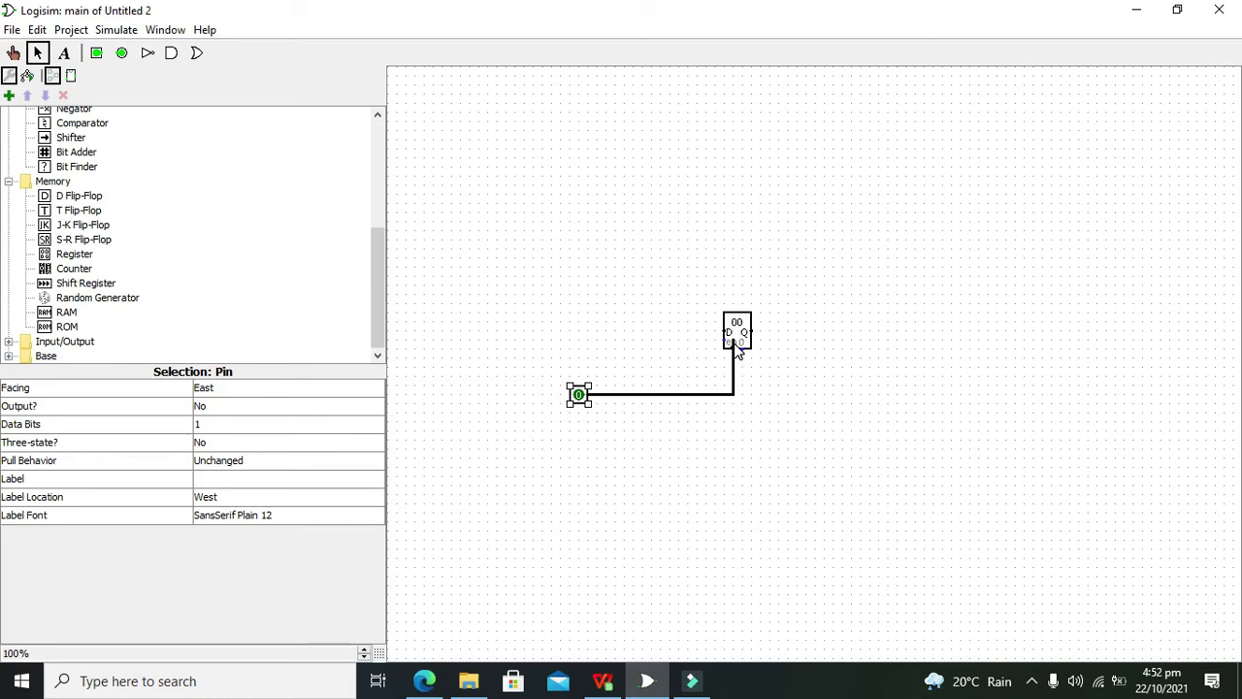
pyautogui.moveTo(735, 357); pyautogui.dragTo(733, 351)
pyautogui.click(763, 360)
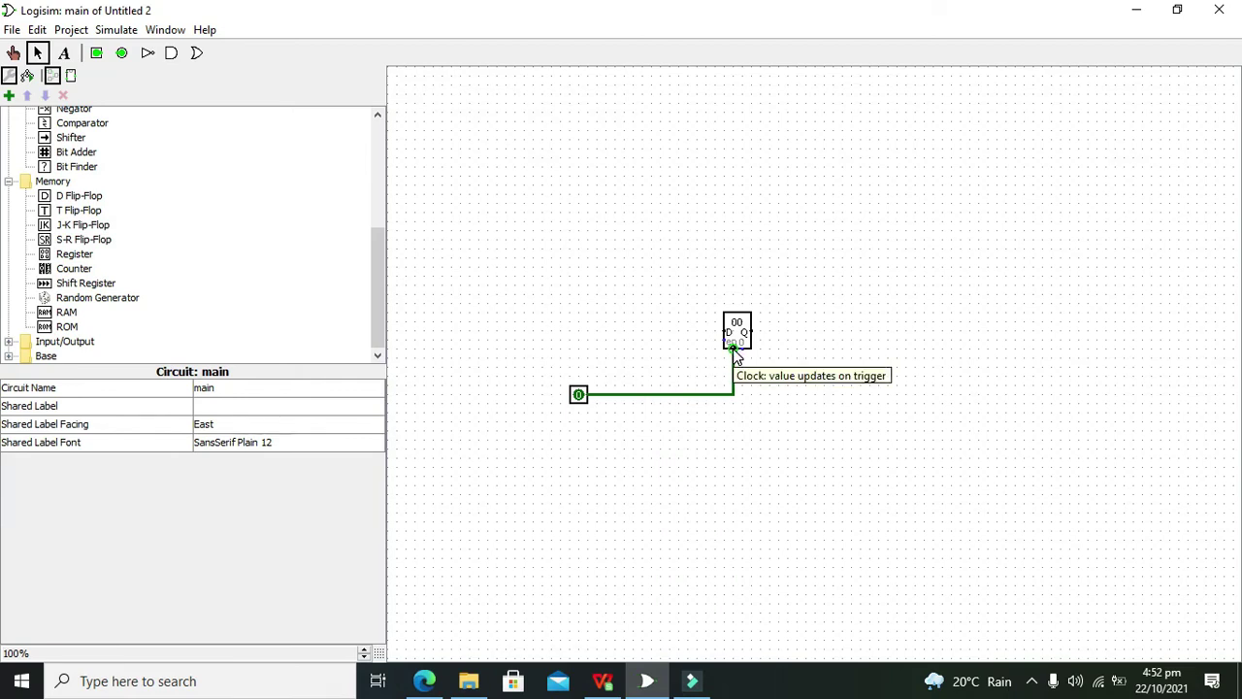
# Step: Add a second input pin below it, wired to the register's clear input
pyautogui.click(96, 53)
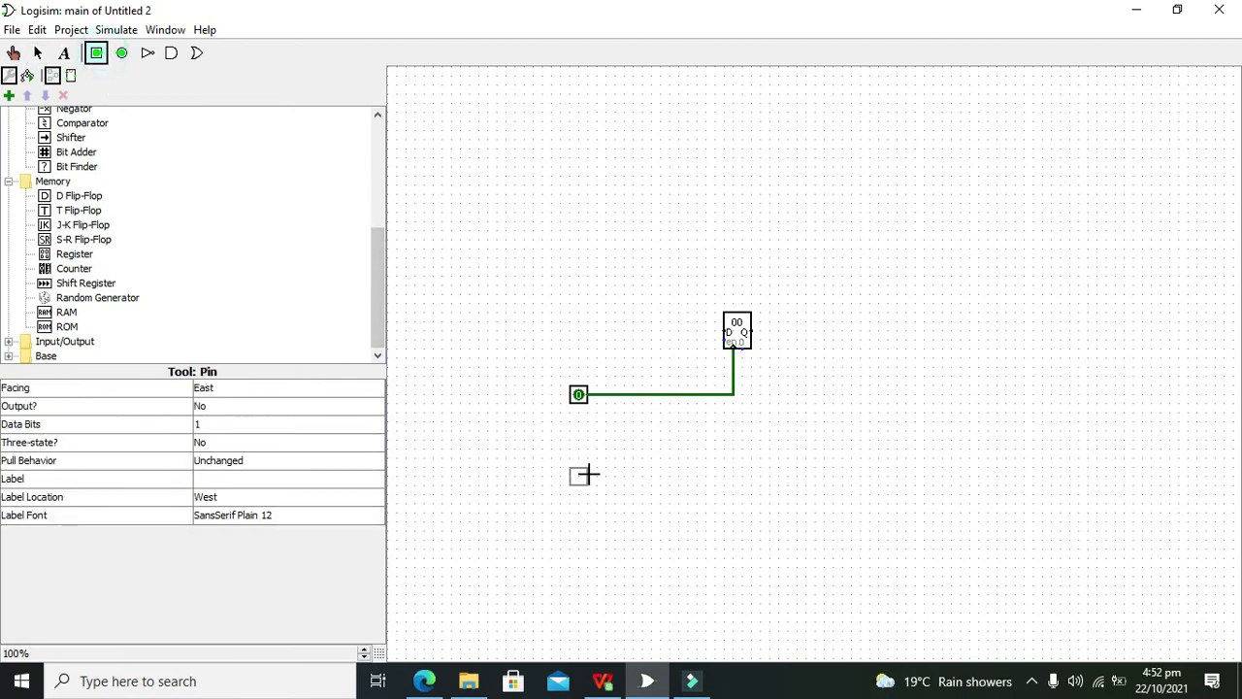
pyautogui.click(579, 440)
pyautogui.moveTo(589, 439); pyautogui.dragTo(743, 355)
pyautogui.click(585, 325)
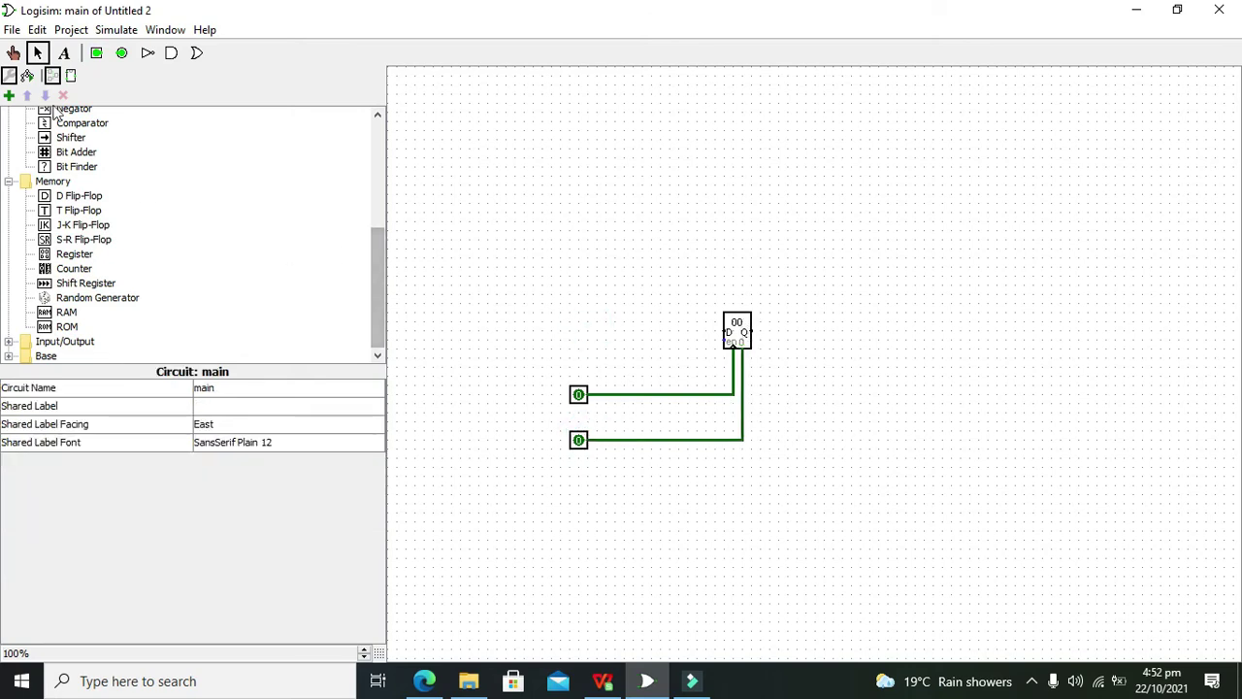
# Step: Add a third input pin above the others, wired to the enable input and aligned
pyautogui.click(96, 52)
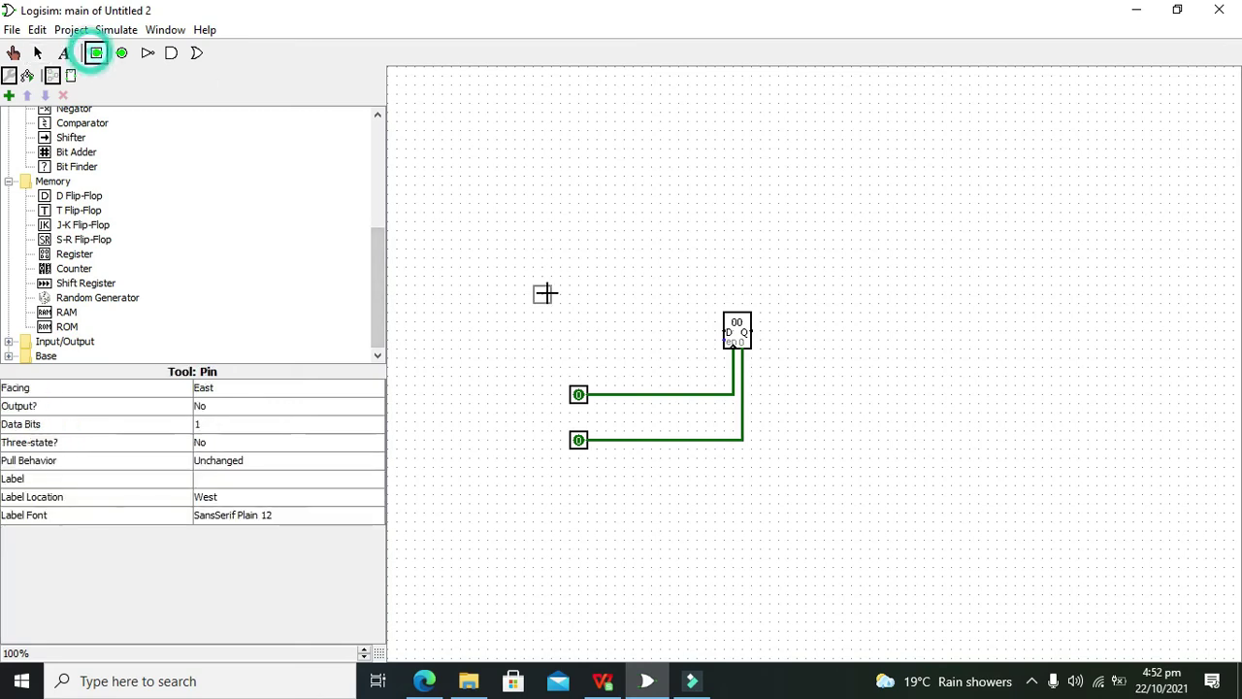
pyautogui.click(580, 345)
pyautogui.moveTo(655, 362); pyautogui.dragTo(726, 341)
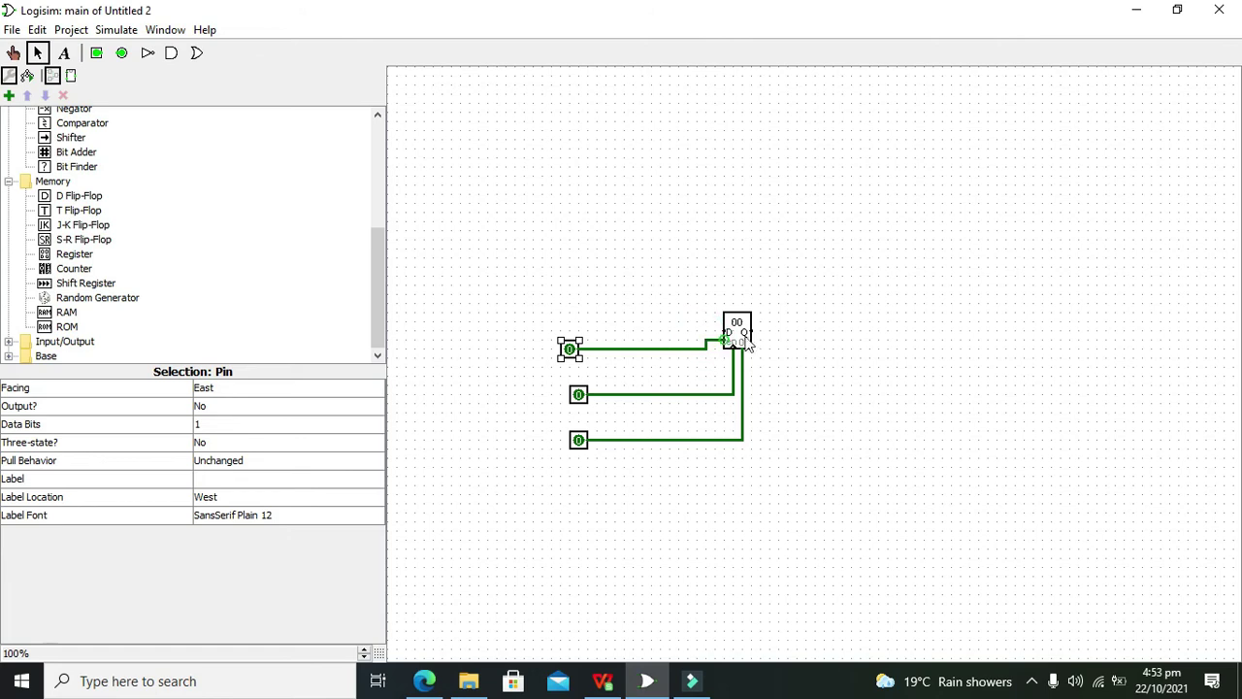
pyautogui.moveTo(583, 339); pyautogui.dragTo(591, 342)
pyautogui.click(572, 307)
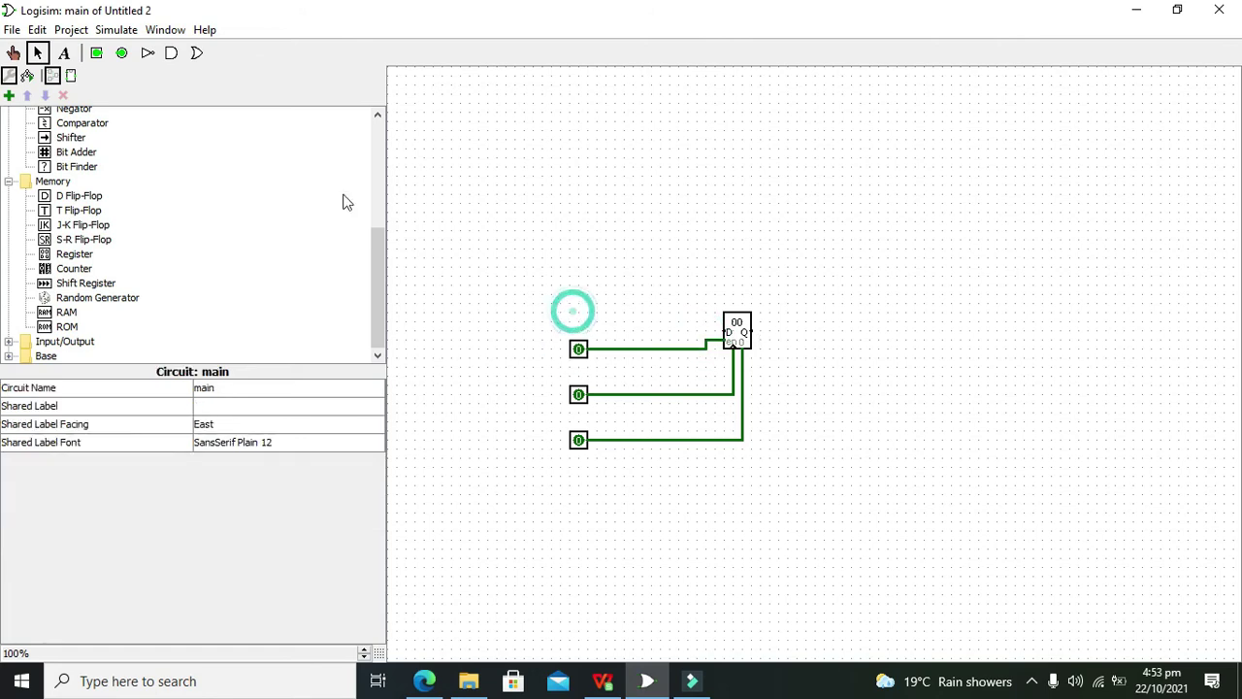
# Step: Add an 8-bit output pin right of the register, connected to its Q output
pyautogui.click(118, 55)
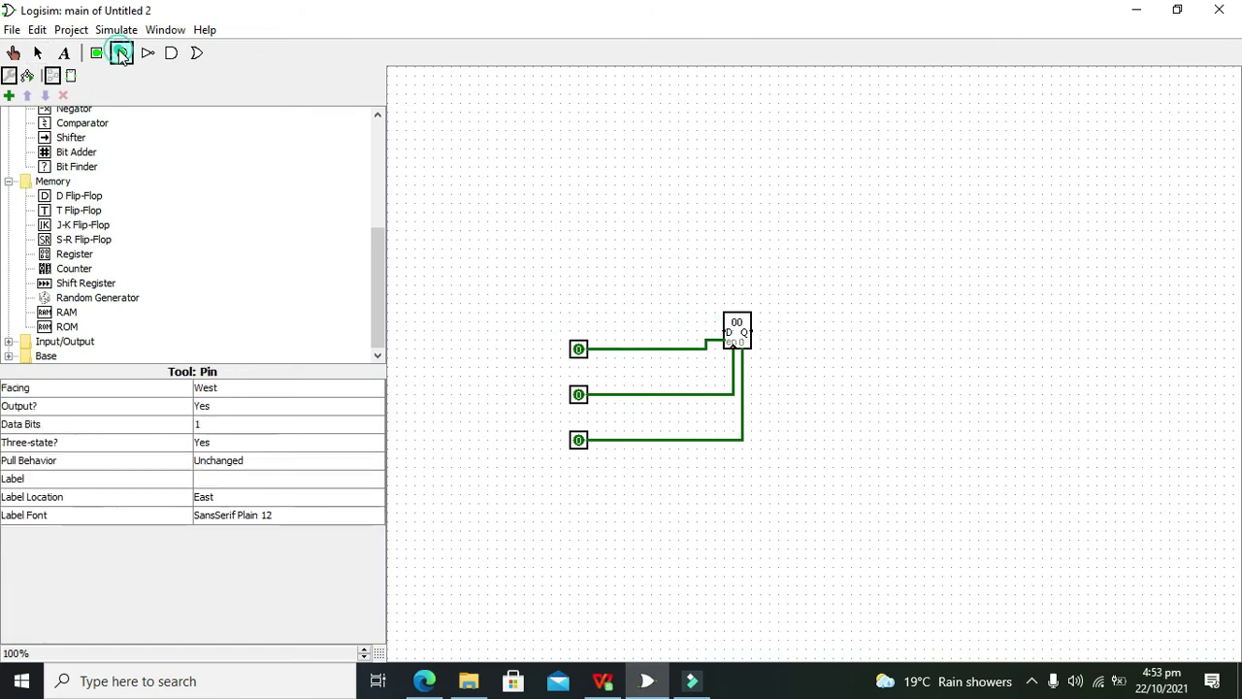
pyautogui.click(827, 330)
pyautogui.moveTo(817, 331); pyautogui.dragTo(753, 331)
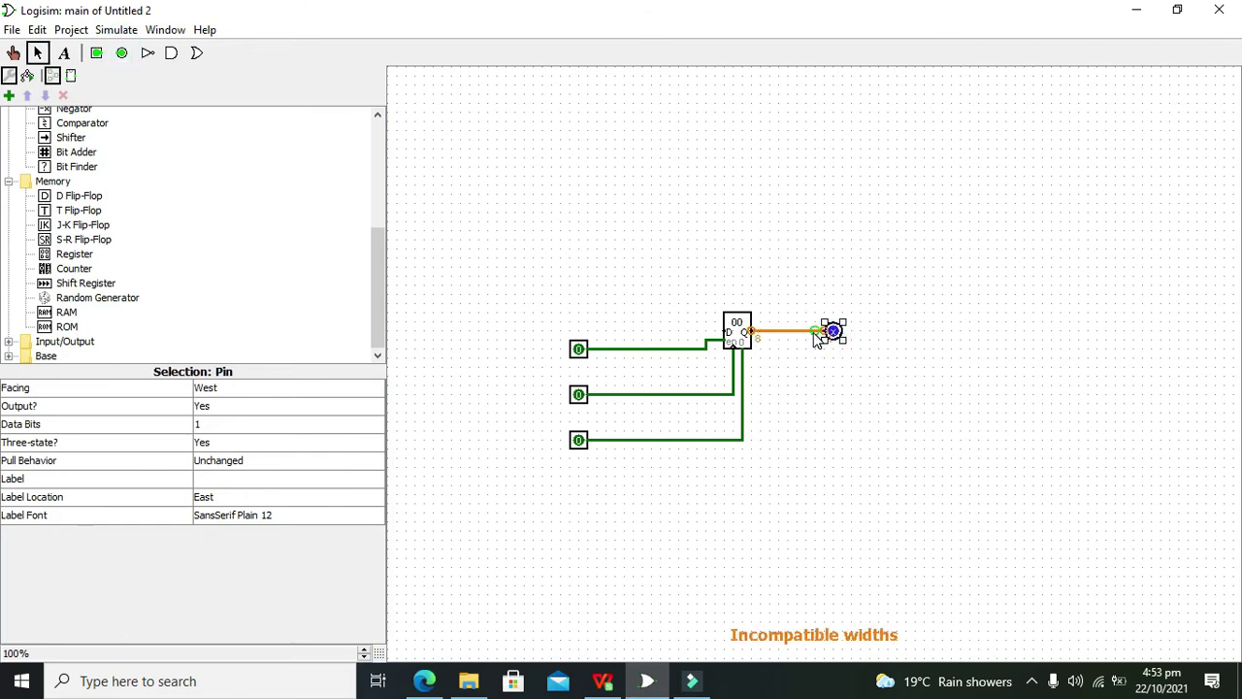
pyautogui.click(316, 424)
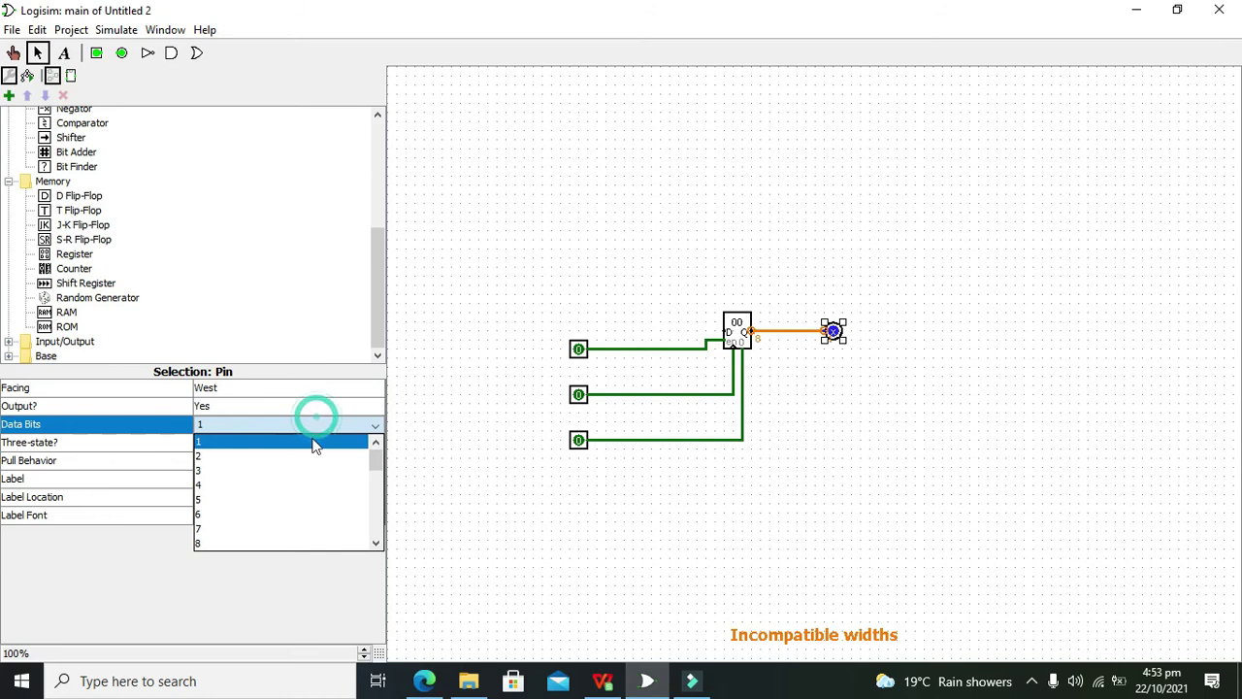
pyautogui.click(287, 538)
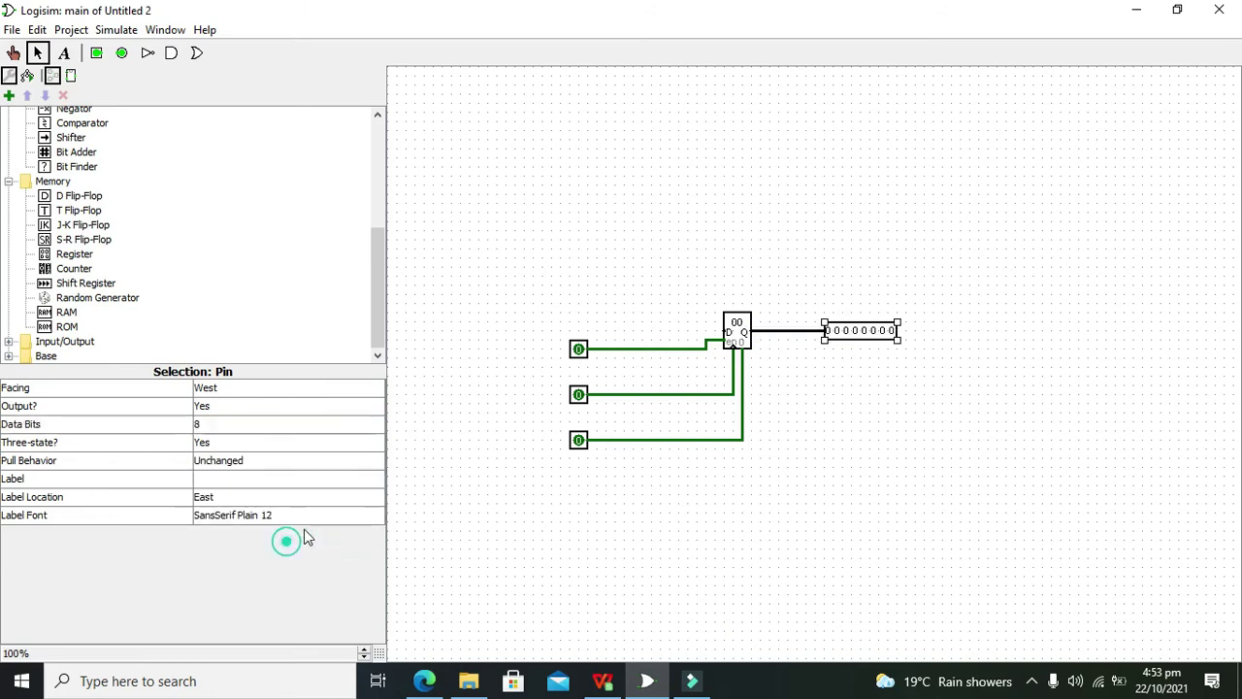
# Step: Add an input pin wired to the register's data input and set it to 8 bits
pyautogui.click(96, 52)
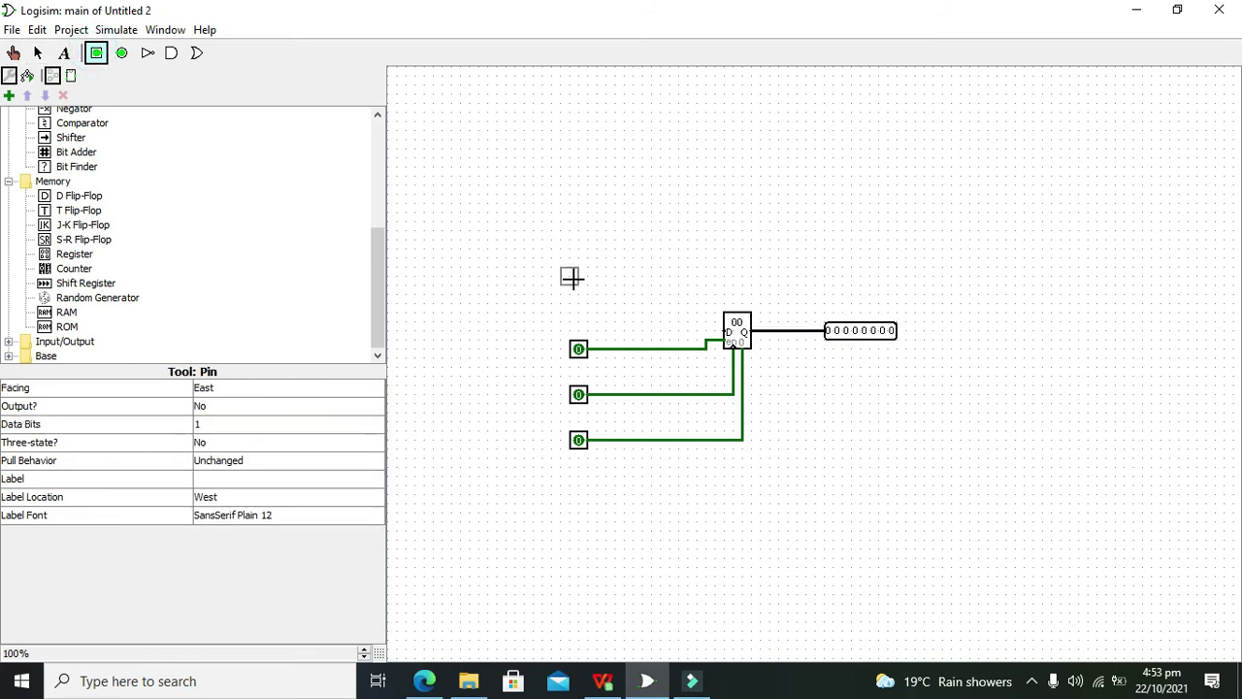
pyautogui.click(543, 304)
pyautogui.moveTo(723, 331); pyautogui.dragTo(550, 303)
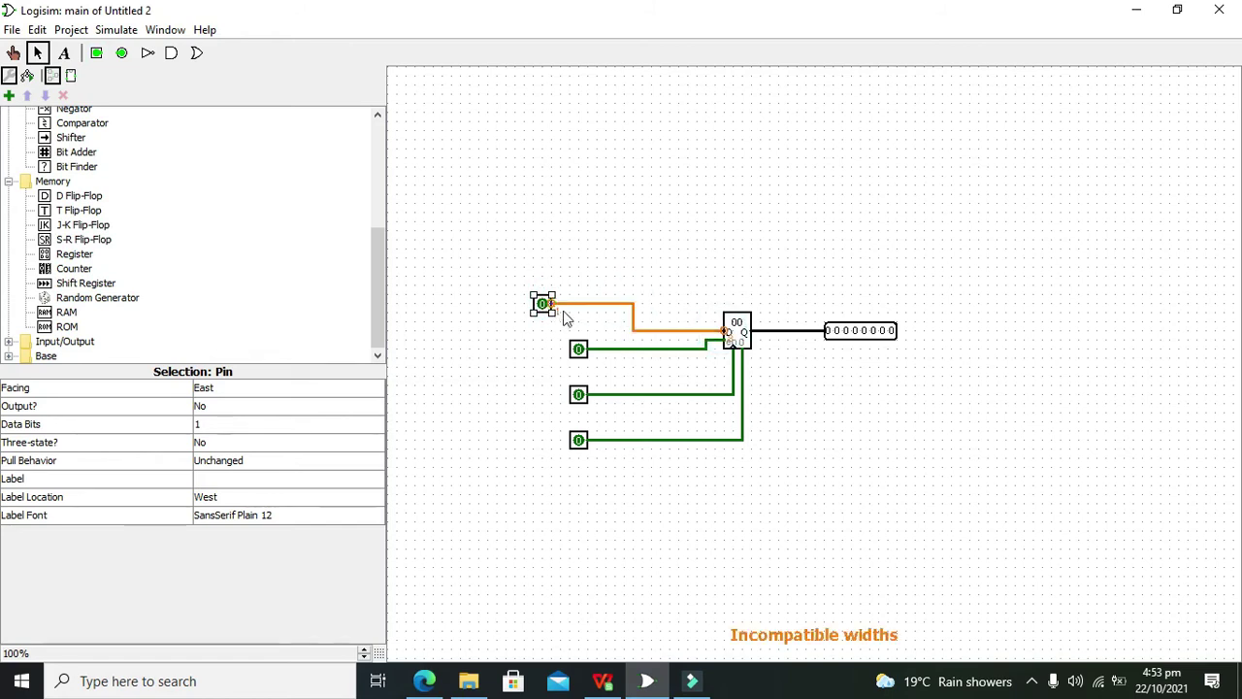
pyautogui.click(314, 424)
pyautogui.click(295, 544)
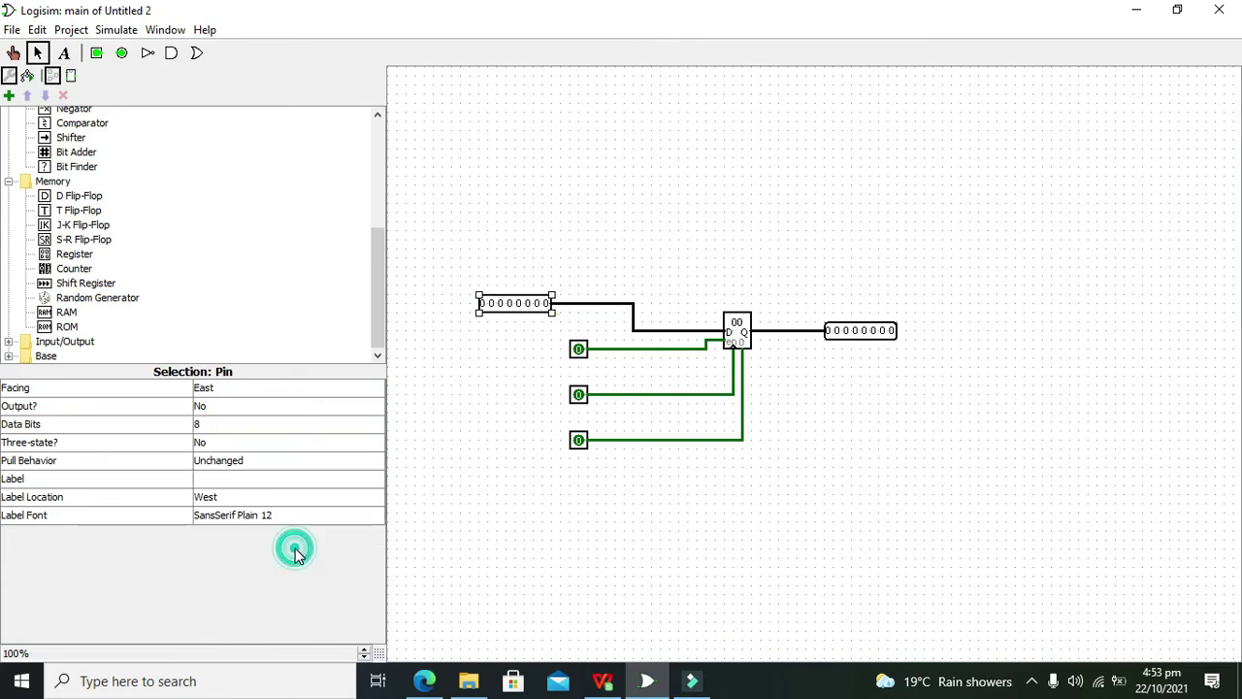
pyautogui.click(580, 533)
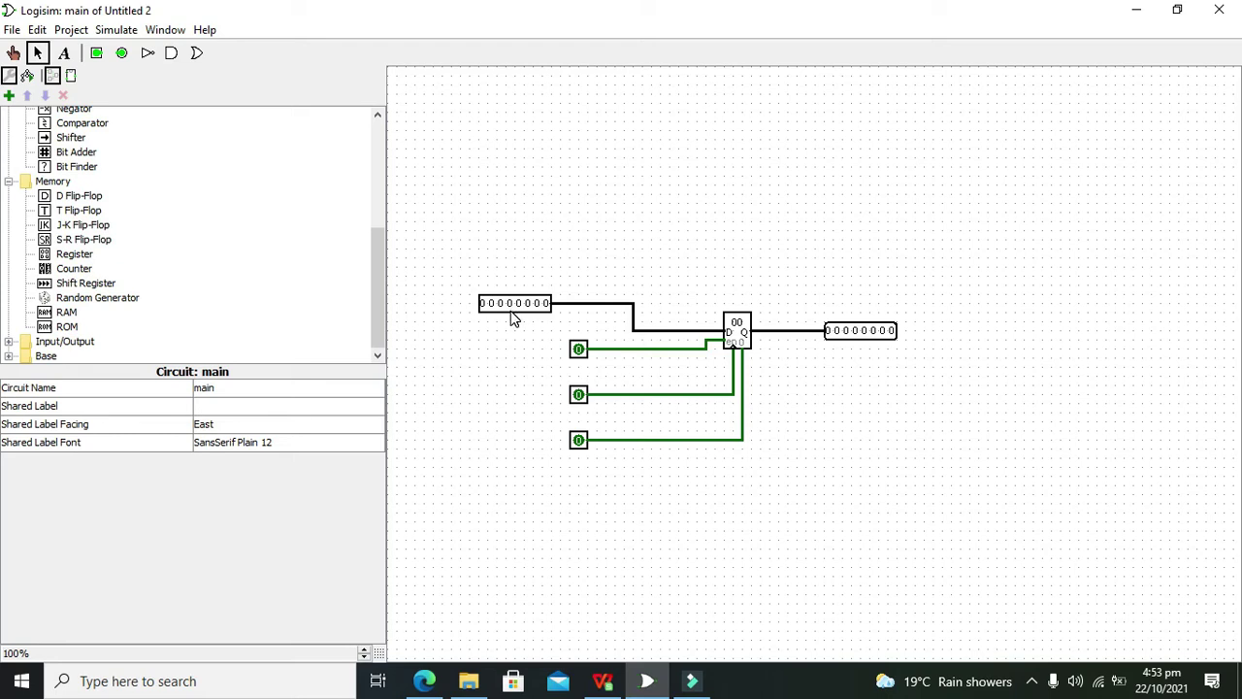
pyautogui.click(16, 52)
# Step: Set the 8-bit input to 01100110, toggling the enable pin on and back off
pyautogui.click(577, 350)
pyautogui.click(492, 303)
pyautogui.click(500, 303)
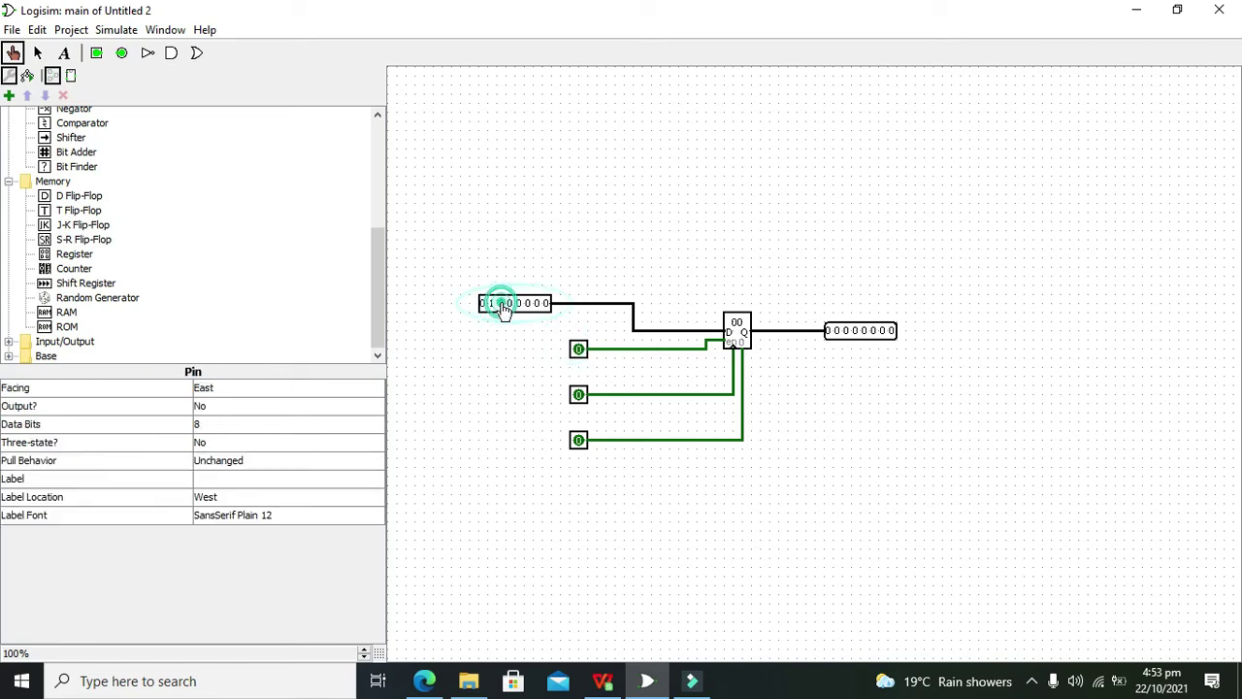
pyautogui.click(527, 304)
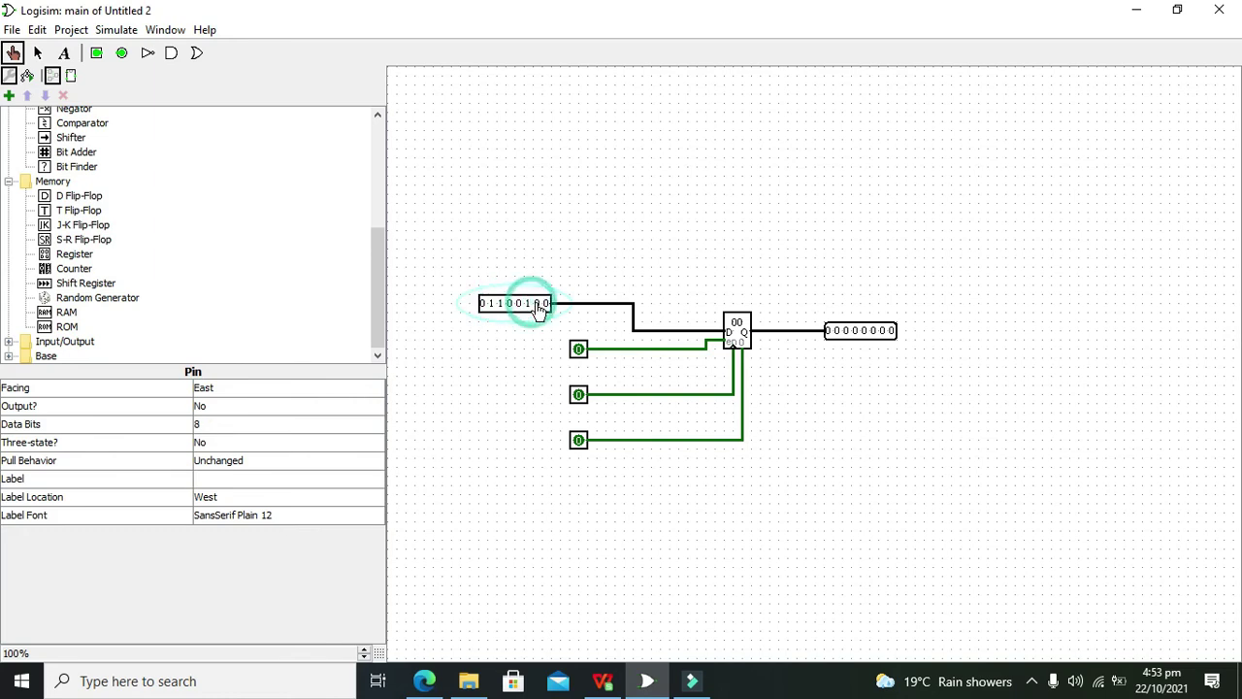
pyautogui.click(535, 304)
pyautogui.click(578, 351)
pyautogui.click(579, 350)
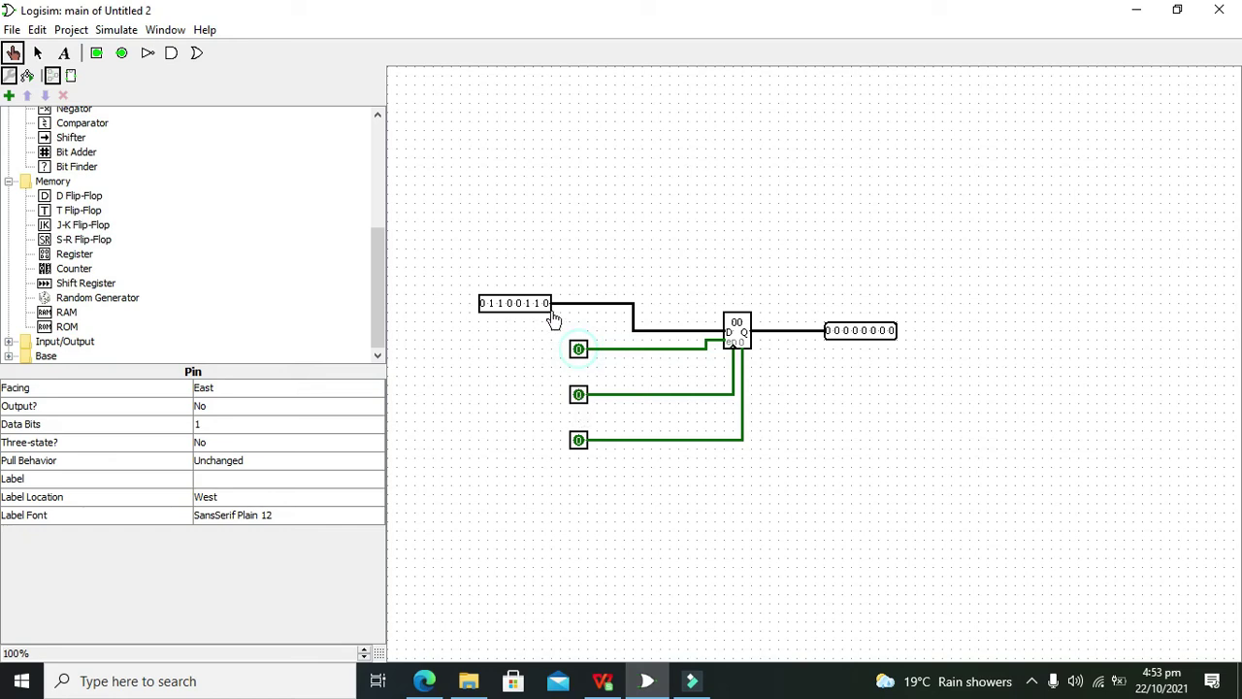
# Step: Toggle the clock pin repeatedly while the register is still disabled
pyautogui.click(578, 396)
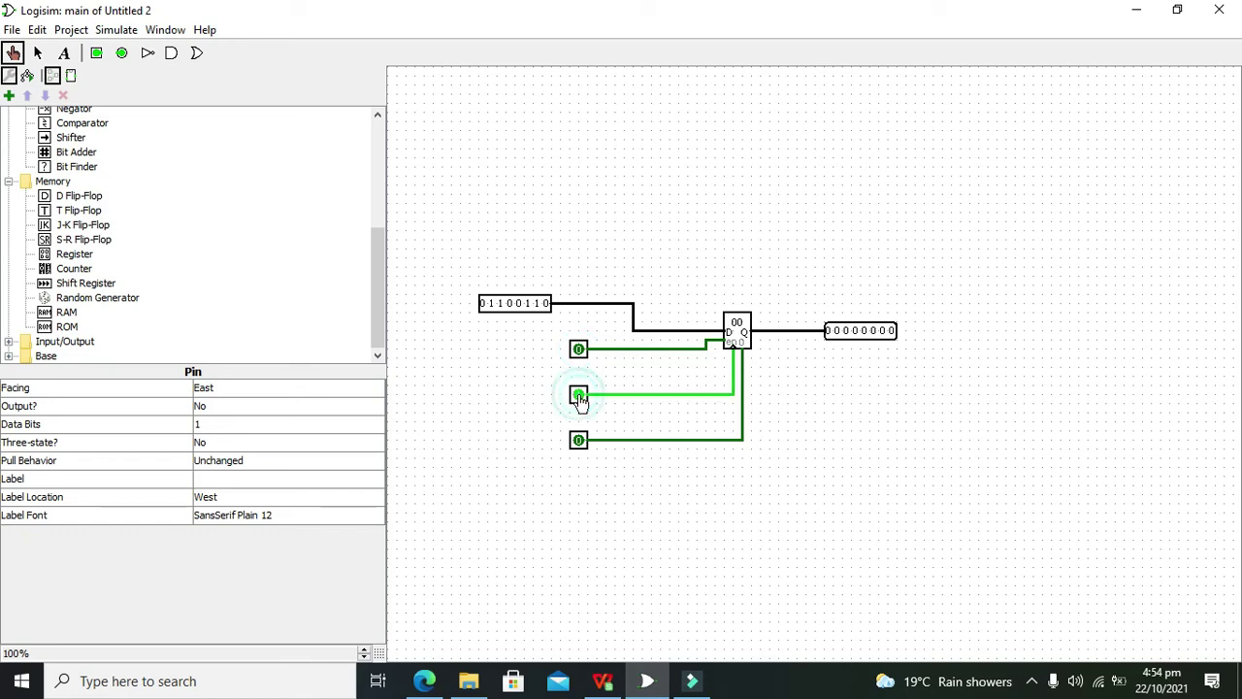
pyautogui.click(578, 396)
pyautogui.click(579, 396)
pyautogui.click(578, 396)
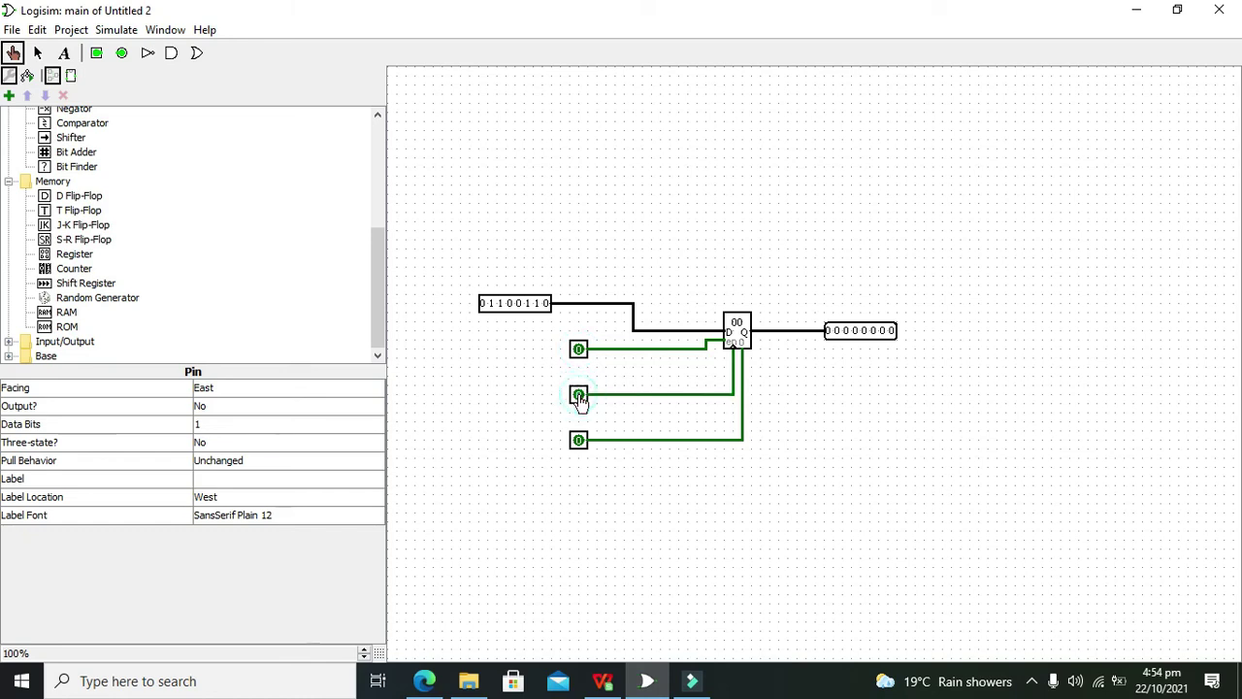
pyautogui.click(578, 396)
pyautogui.click(578, 396)
pyautogui.click(578, 396)
pyautogui.click(579, 396)
pyautogui.click(578, 396)
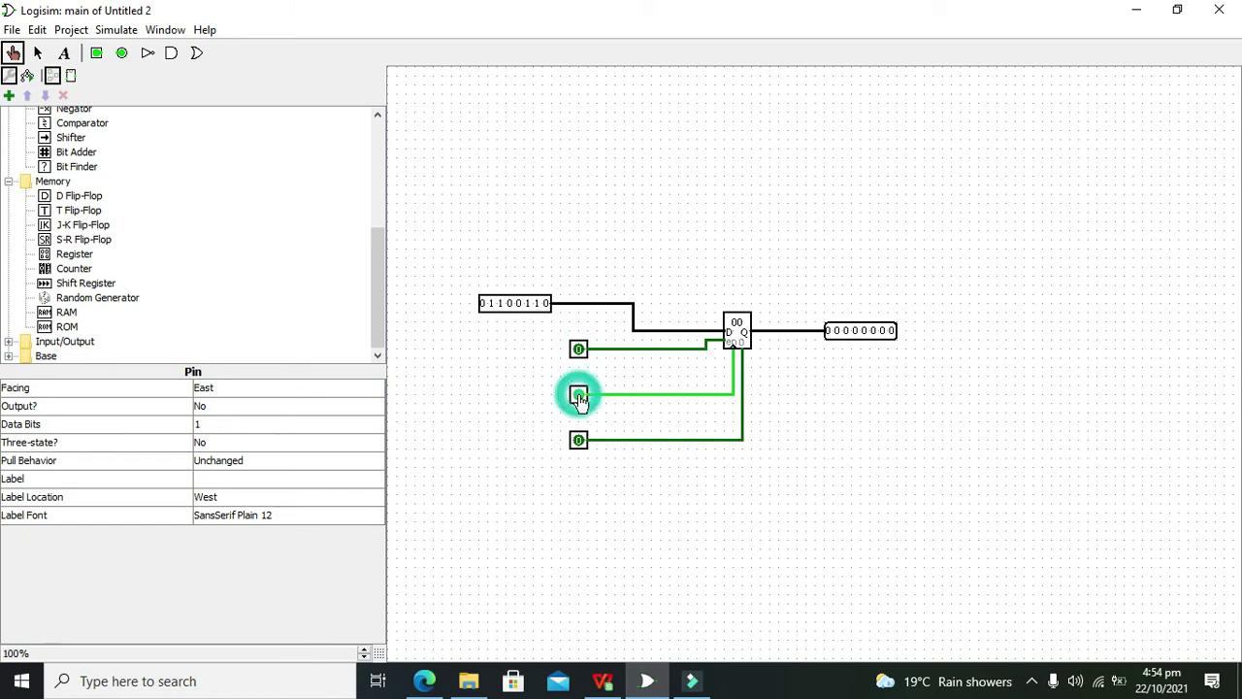
pyautogui.click(579, 395)
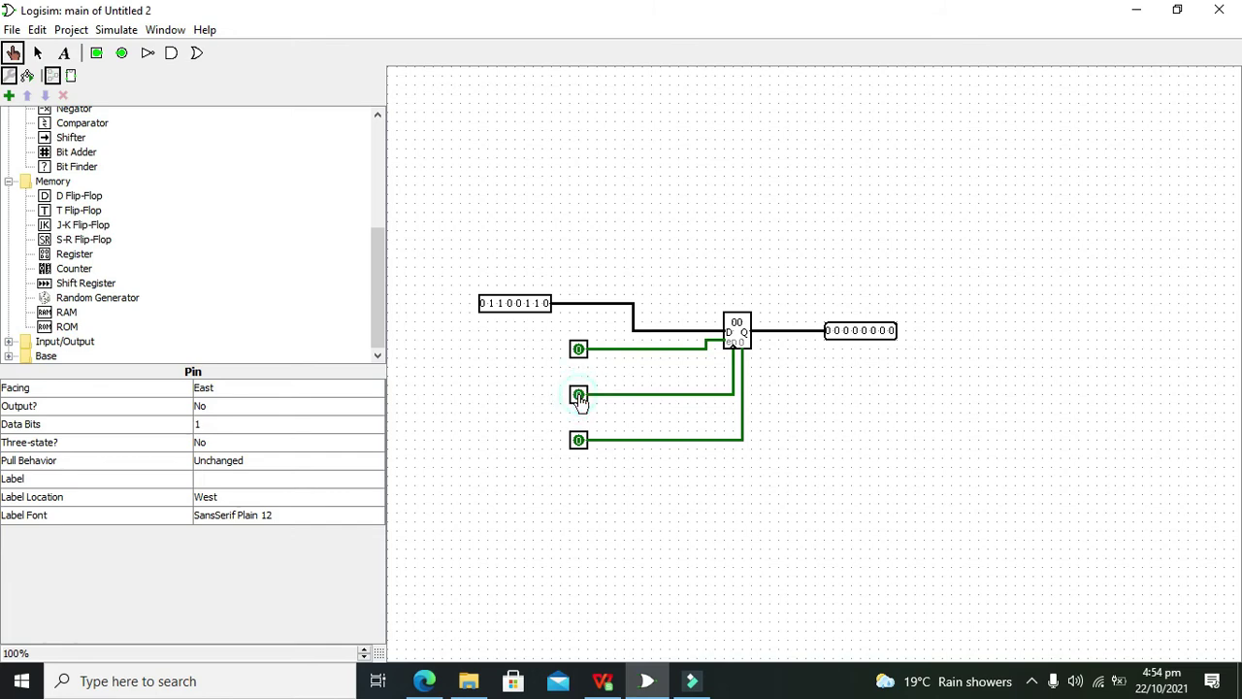
pyautogui.click(579, 396)
pyautogui.click(578, 396)
pyautogui.click(578, 396)
pyautogui.click(579, 396)
pyautogui.click(578, 395)
pyautogui.click(578, 396)
pyautogui.click(578, 396)
pyautogui.click(578, 396)
pyautogui.click(579, 396)
pyautogui.click(578, 396)
pyautogui.click(578, 396)
pyautogui.click(579, 396)
pyautogui.click(578, 396)
pyautogui.click(578, 396)
# Step: Set enable to 1 and pulse the clock so the register loads 66
pyautogui.click(580, 353)
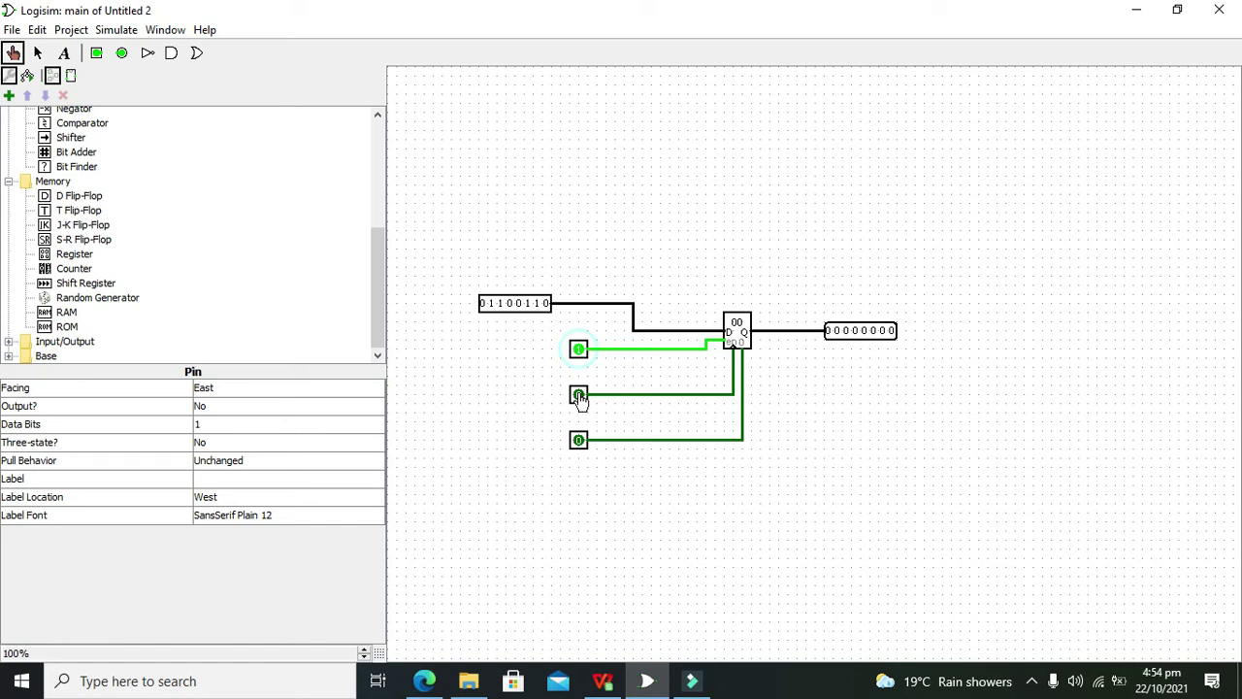
pyautogui.click(579, 397)
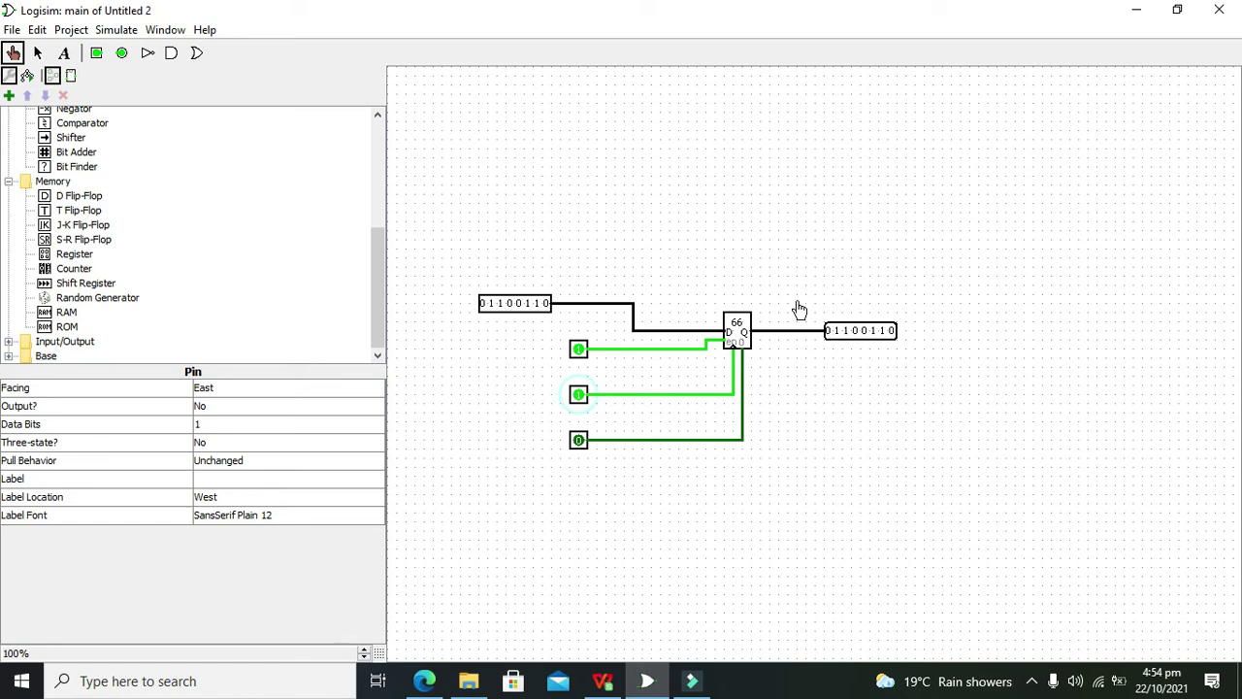
pyautogui.click(578, 395)
pyautogui.click(578, 395)
# Step: Change the input to 01100000 and pulse the clock so the register stores 60
pyautogui.click(508, 303)
pyautogui.click(528, 303)
pyautogui.click(537, 302)
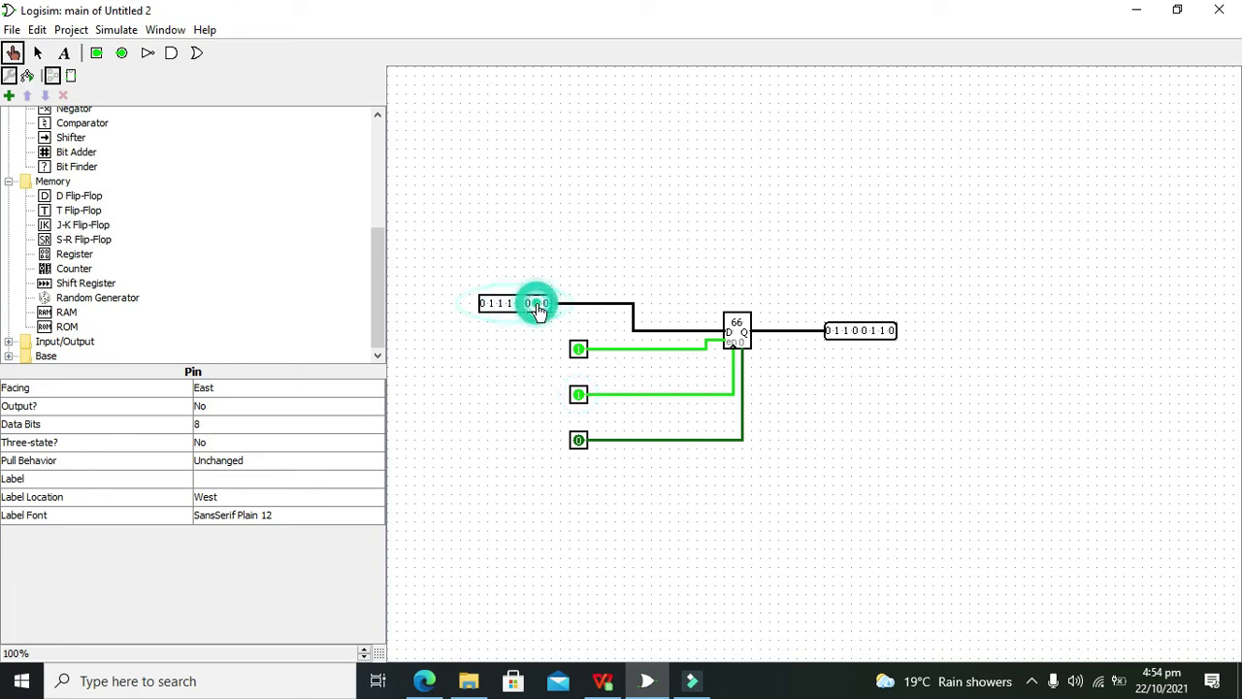
pyautogui.click(512, 304)
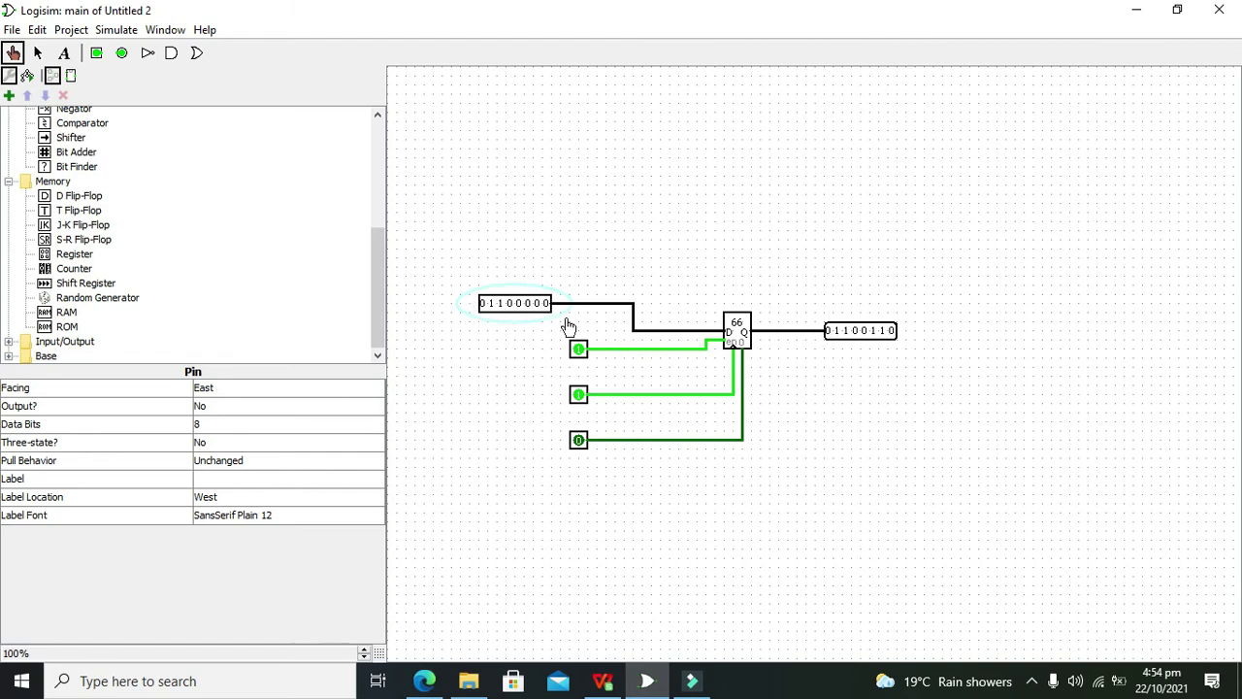
pyautogui.click(578, 396)
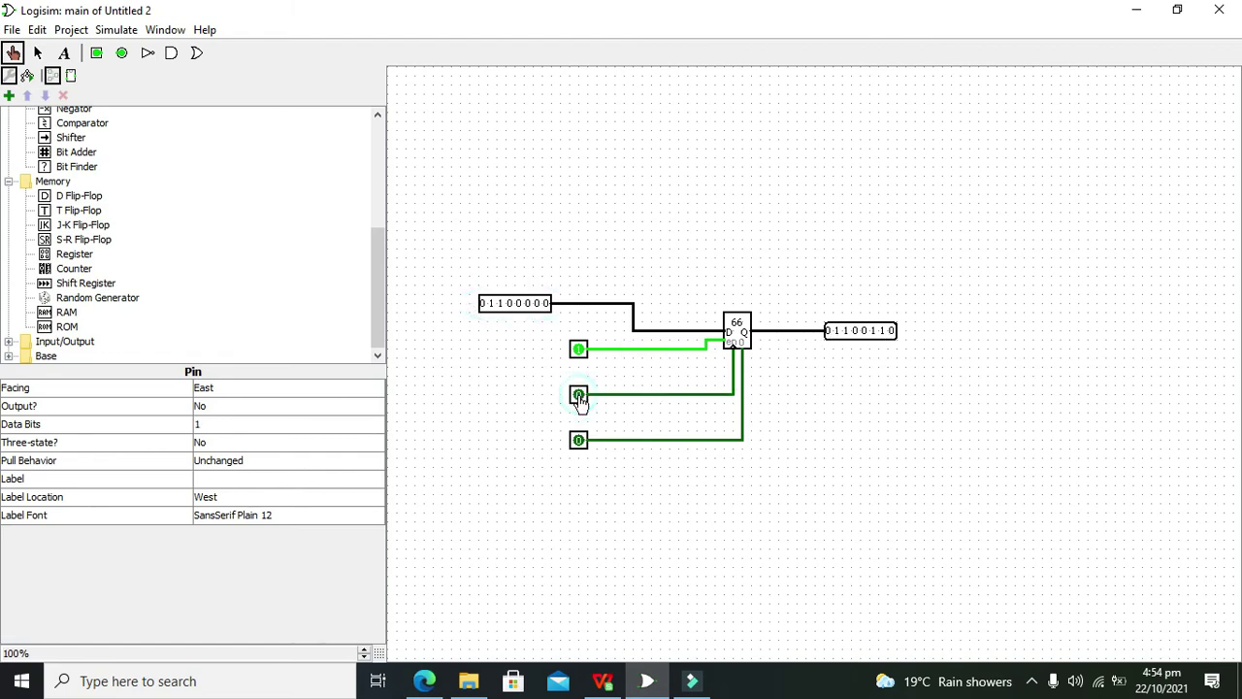
pyautogui.click(579, 396)
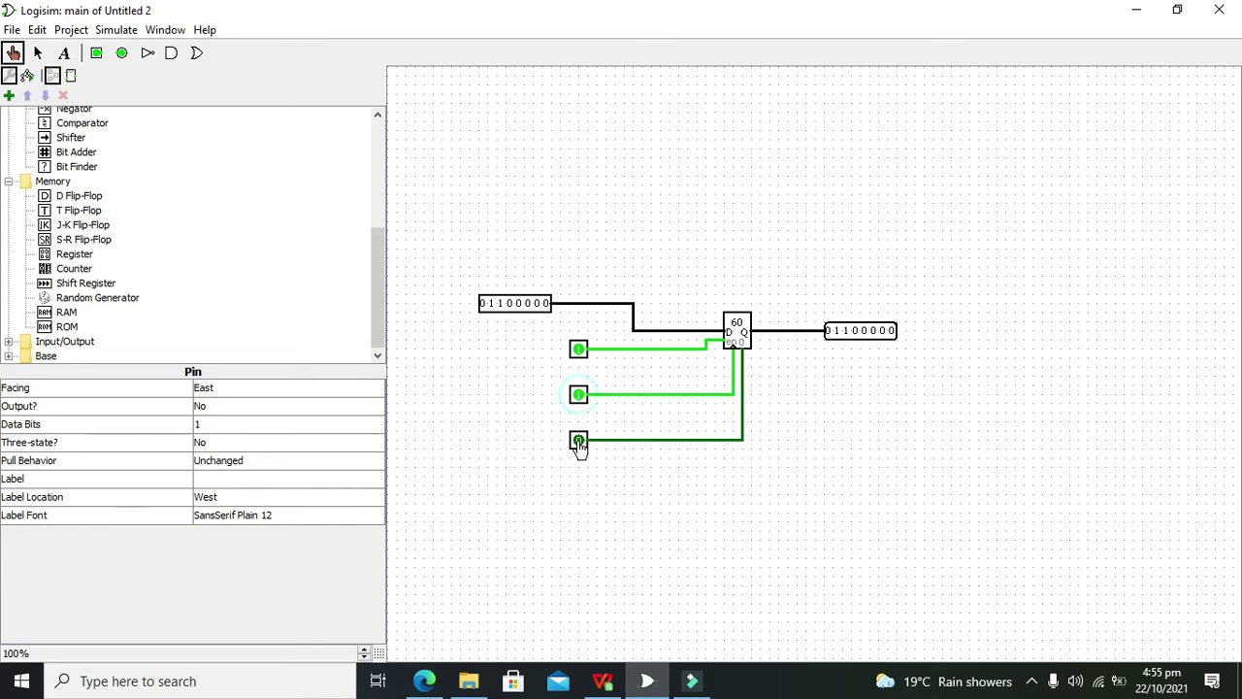
# Step: Pulse the clear pin to reset the register to 00, ending with clear at 0
pyautogui.click(579, 442)
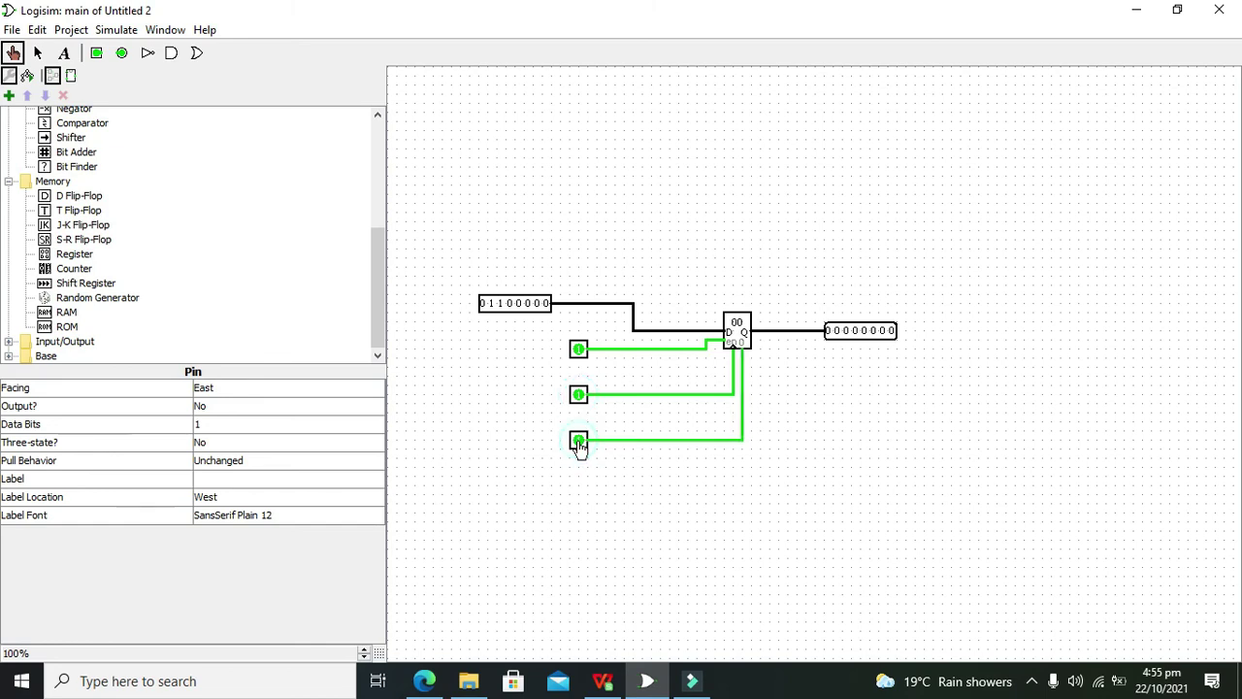
pyautogui.click(578, 442)
pyautogui.click(579, 442)
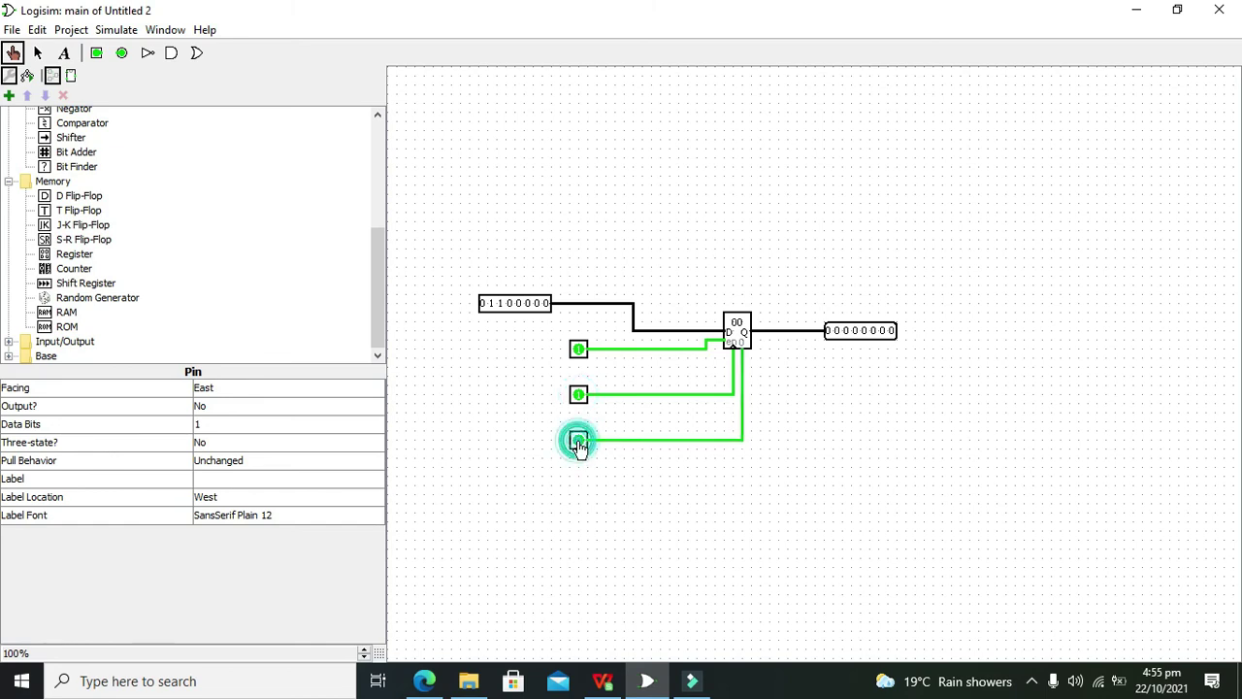
pyautogui.click(578, 442)
pyautogui.click(578, 441)
pyautogui.click(579, 441)
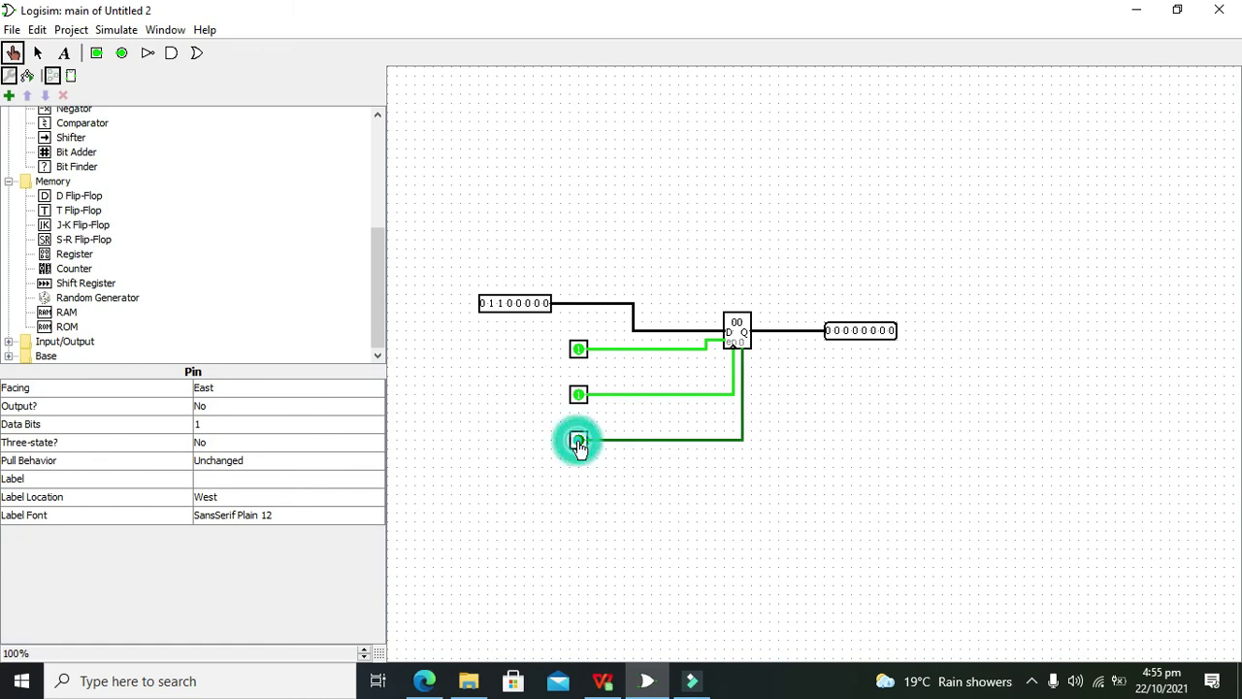
pyautogui.click(578, 442)
pyautogui.click(578, 442)
pyautogui.click(578, 443)
pyautogui.click(578, 443)
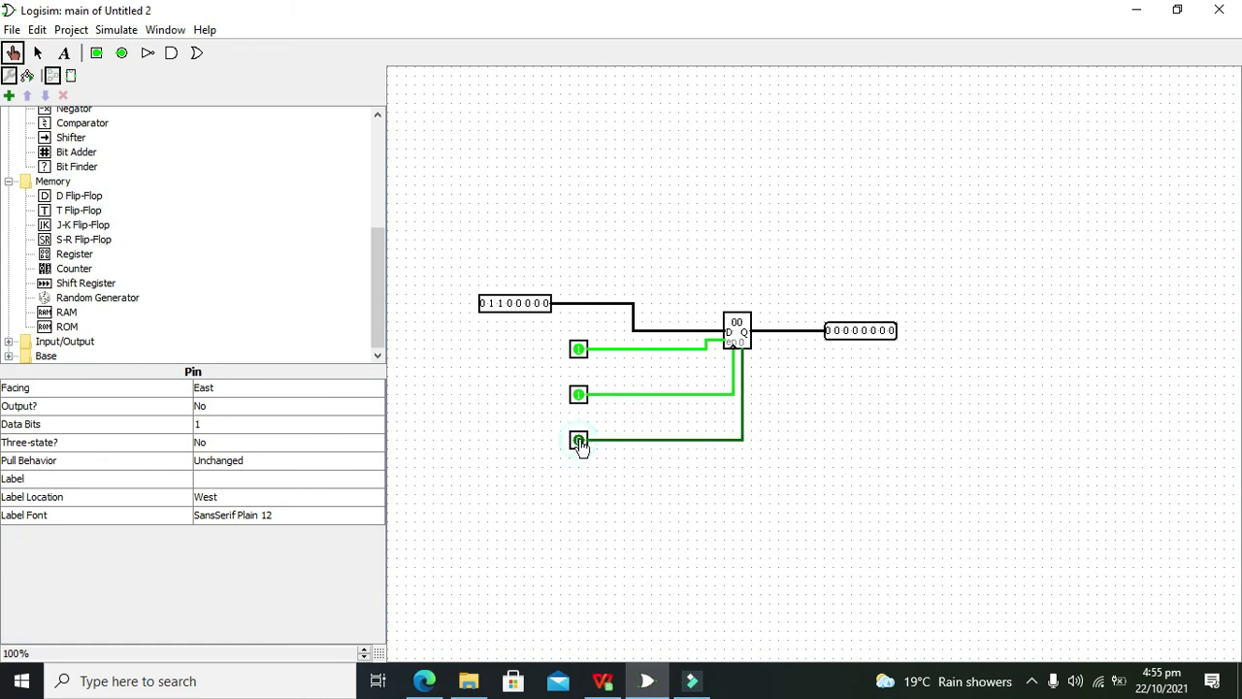